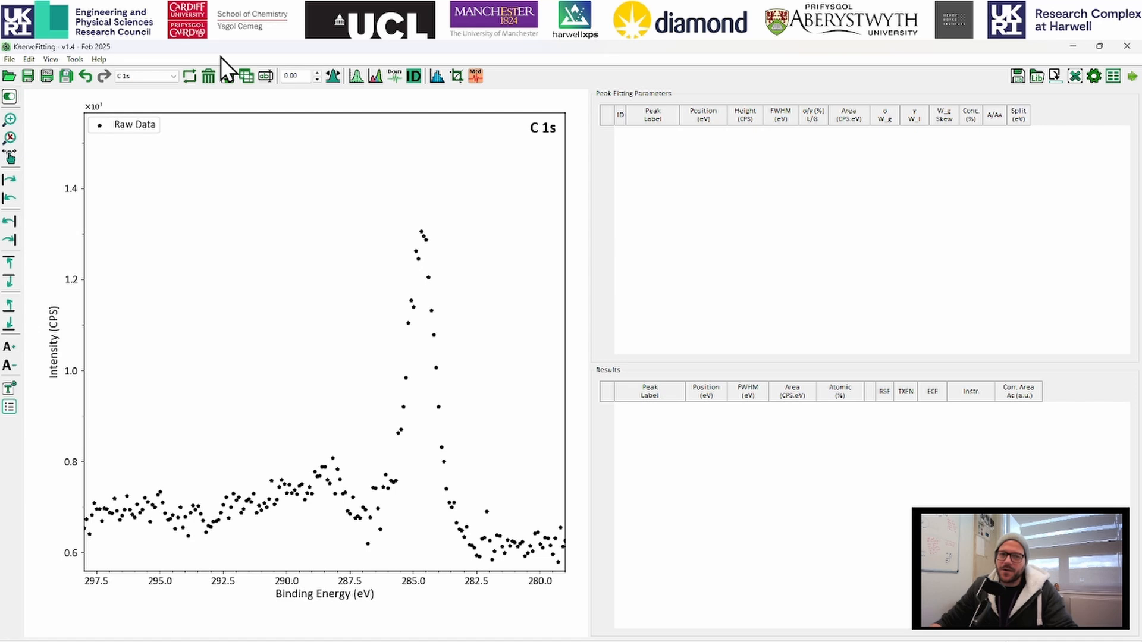
- Browse the file menu and core-level sheet list, staying on the C 1s spectrum
{"action": "left_click", "coordinate": [11, 59]}
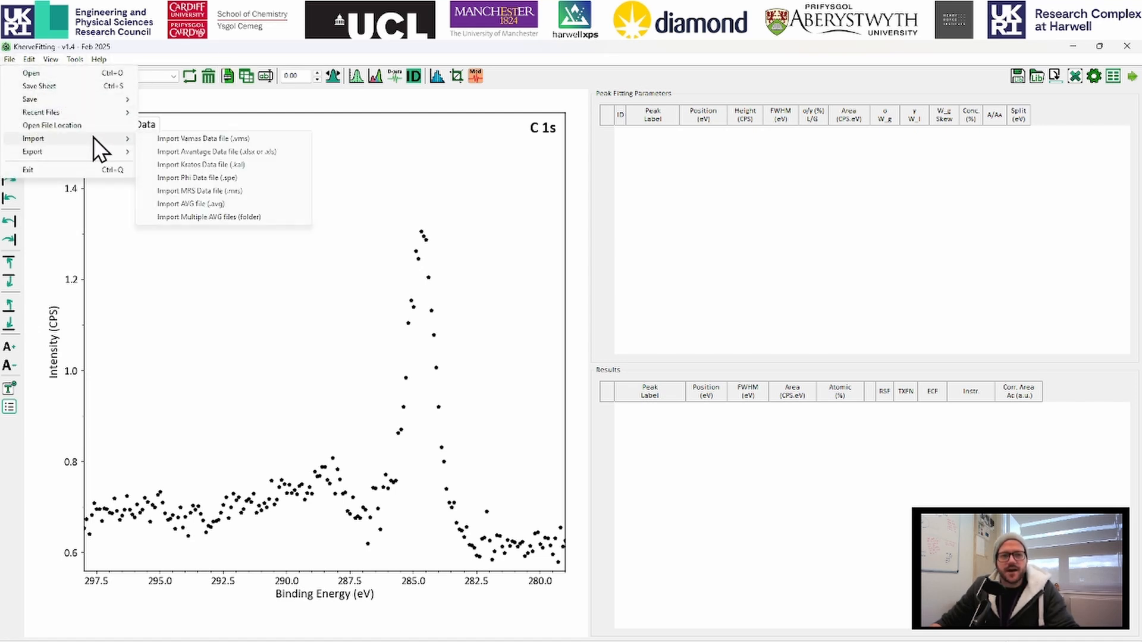
{"action": "mouse_move", "coordinate": [53, 138]}
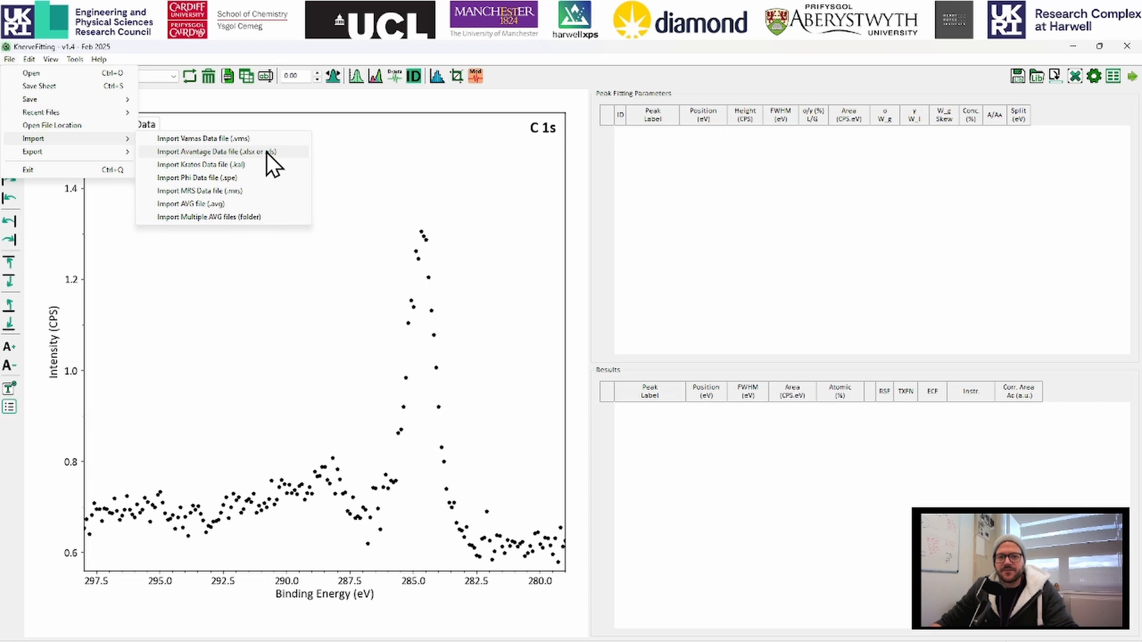
{"action": "left_click", "coordinate": [509, 83]}
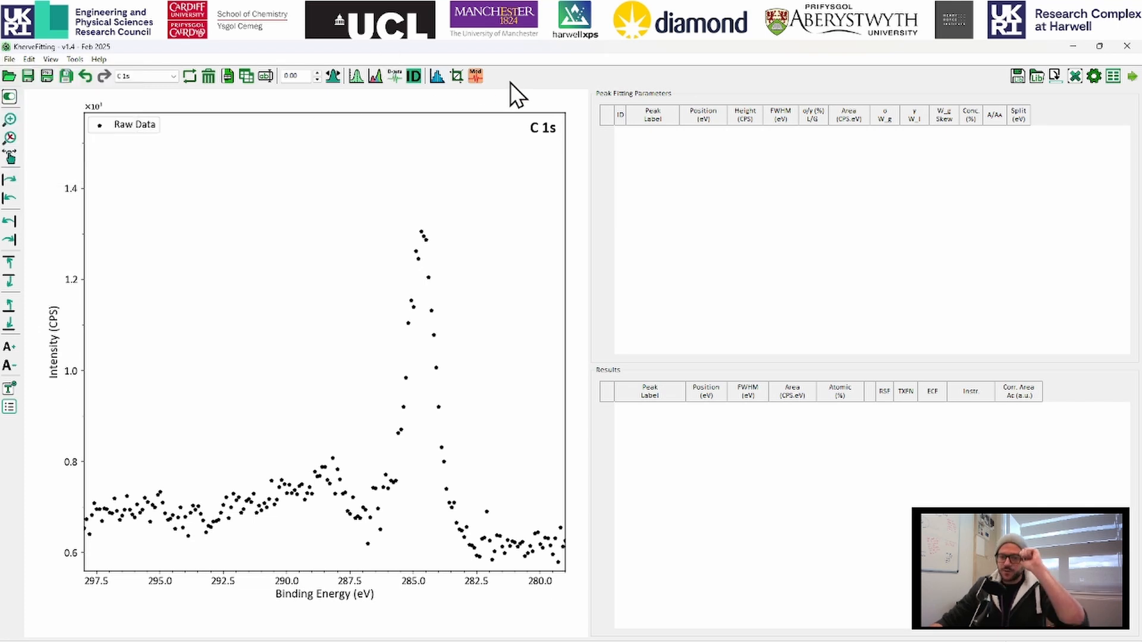
{"action": "left_click", "coordinate": [160, 81]}
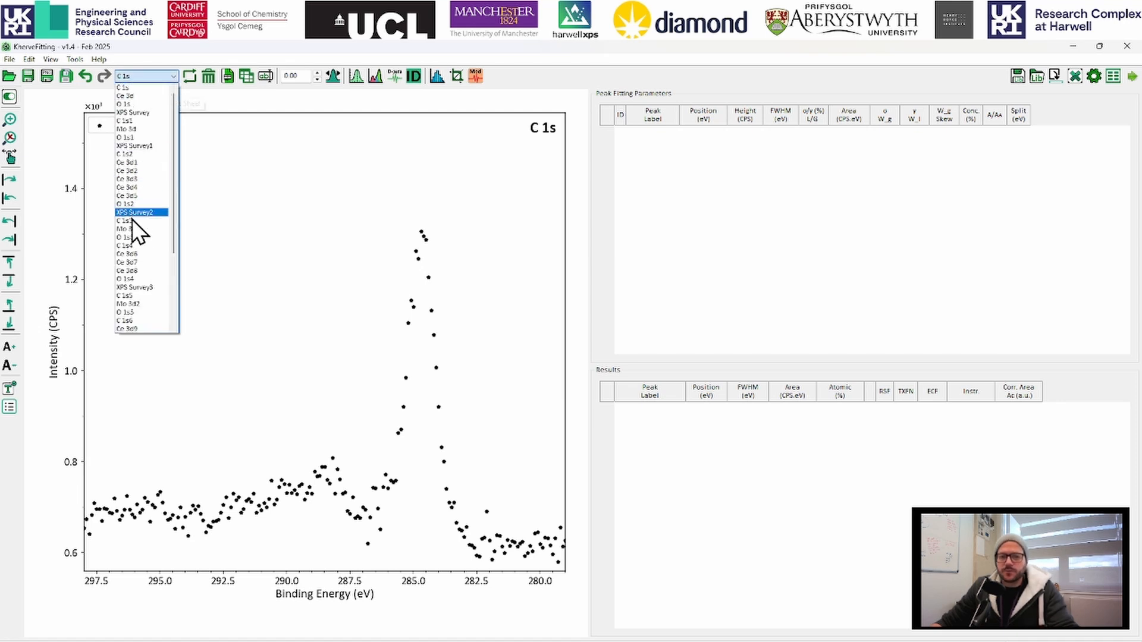
{"action": "scroll", "coordinate": [142, 251], "scroll_direction": "down", "scroll_amount": 3}
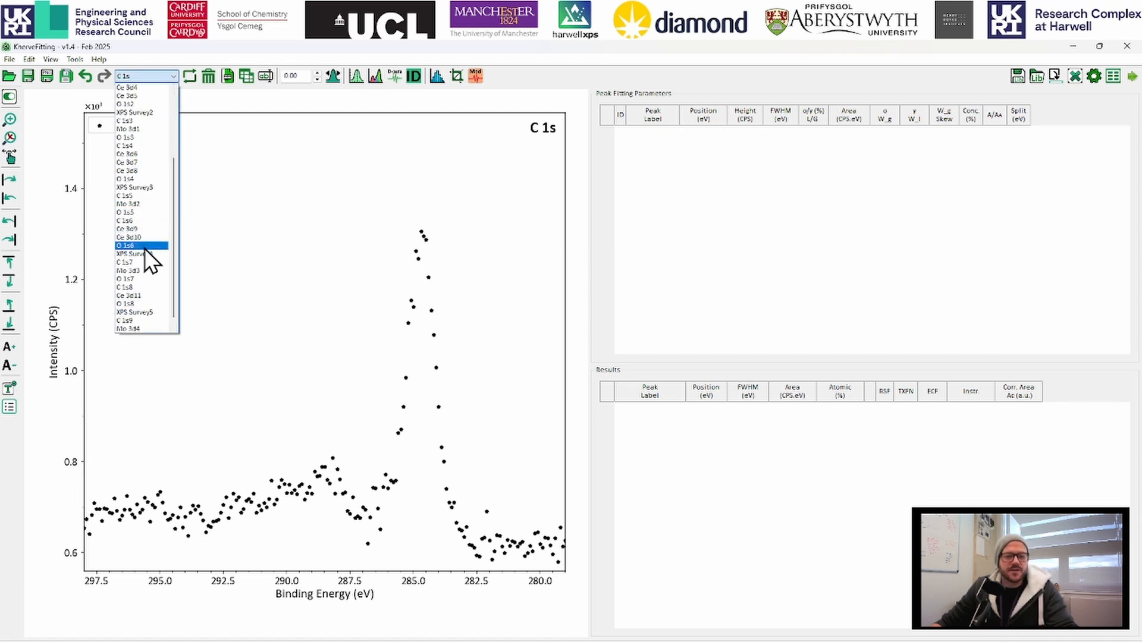
{"action": "scroll", "coordinate": [147, 217], "scroll_direction": "up", "scroll_amount": 3}
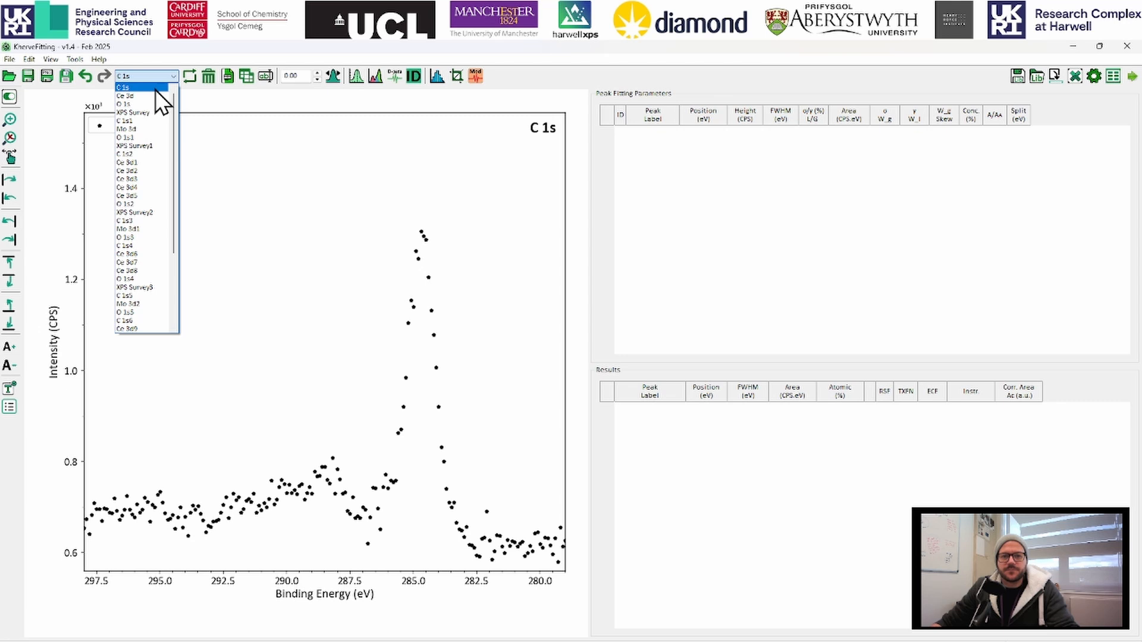
{"action": "left_click", "coordinate": [169, 56]}
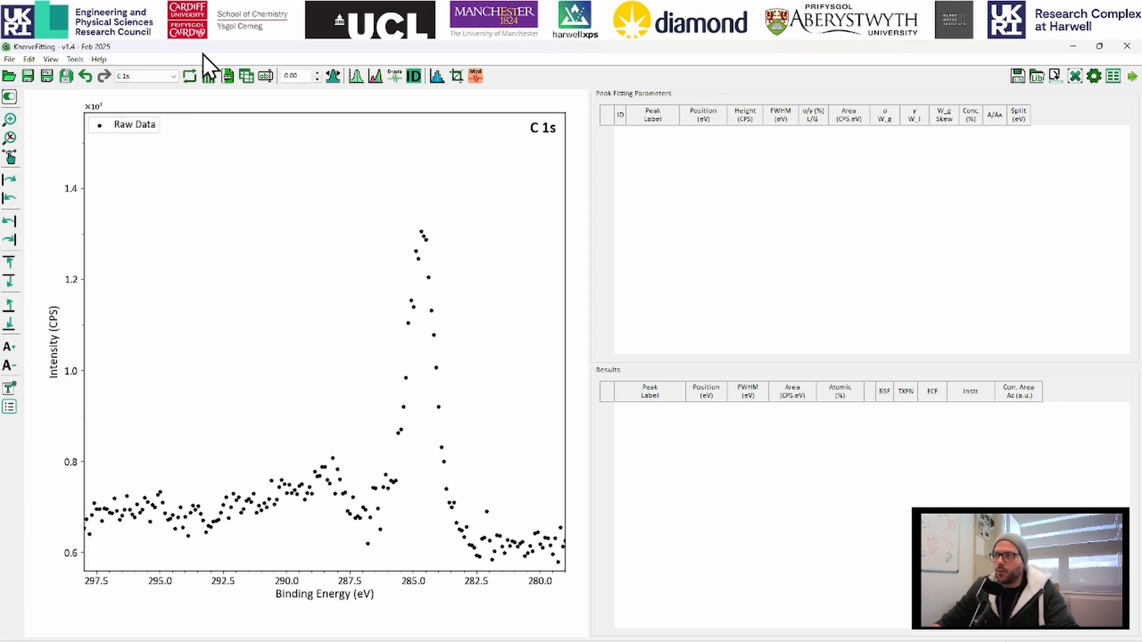
- In Preferences, switch the raw-data plot style from scatter to line
{"action": "left_click", "coordinate": [29, 59]}
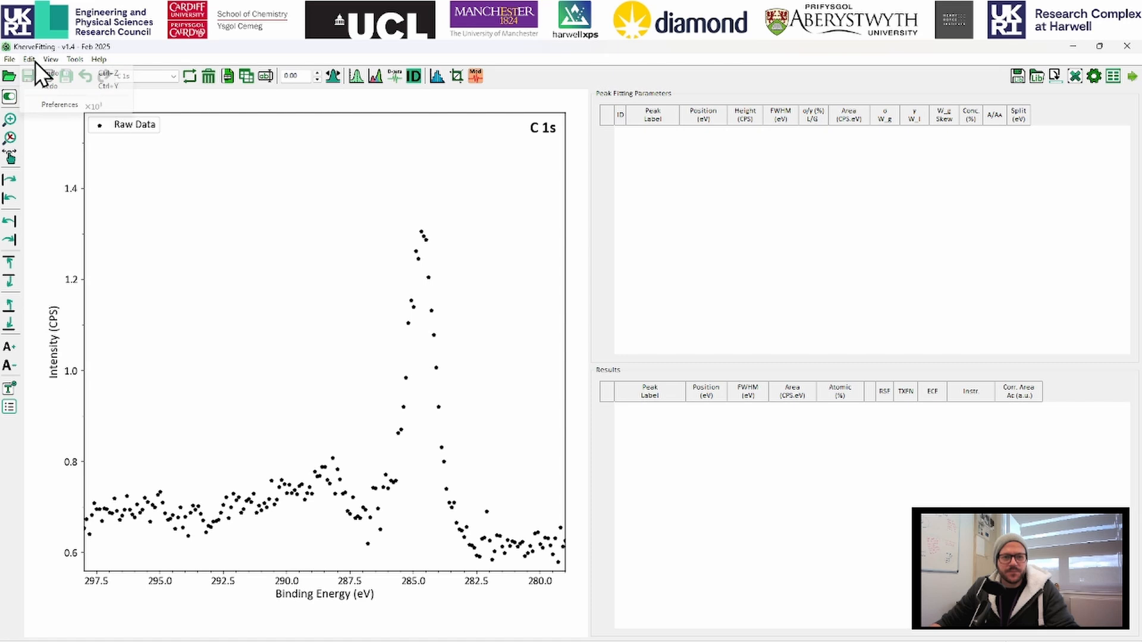
{"action": "left_click", "coordinate": [75, 110]}
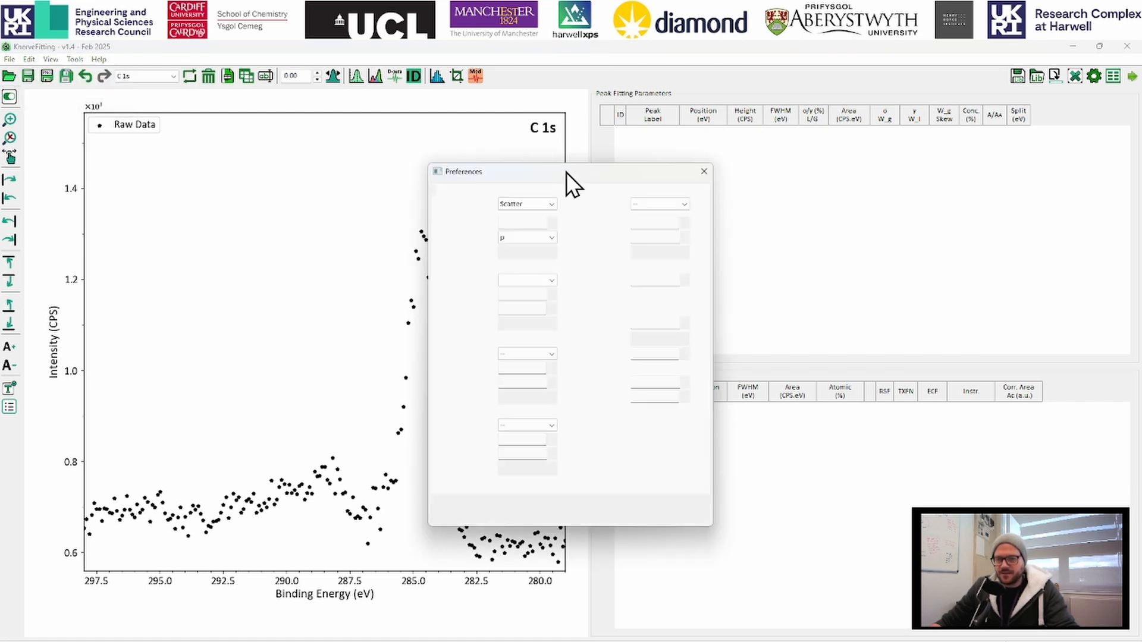
{"action": "left_click_drag", "start_coordinate": [493, 173], "coordinate": [685, 166]}
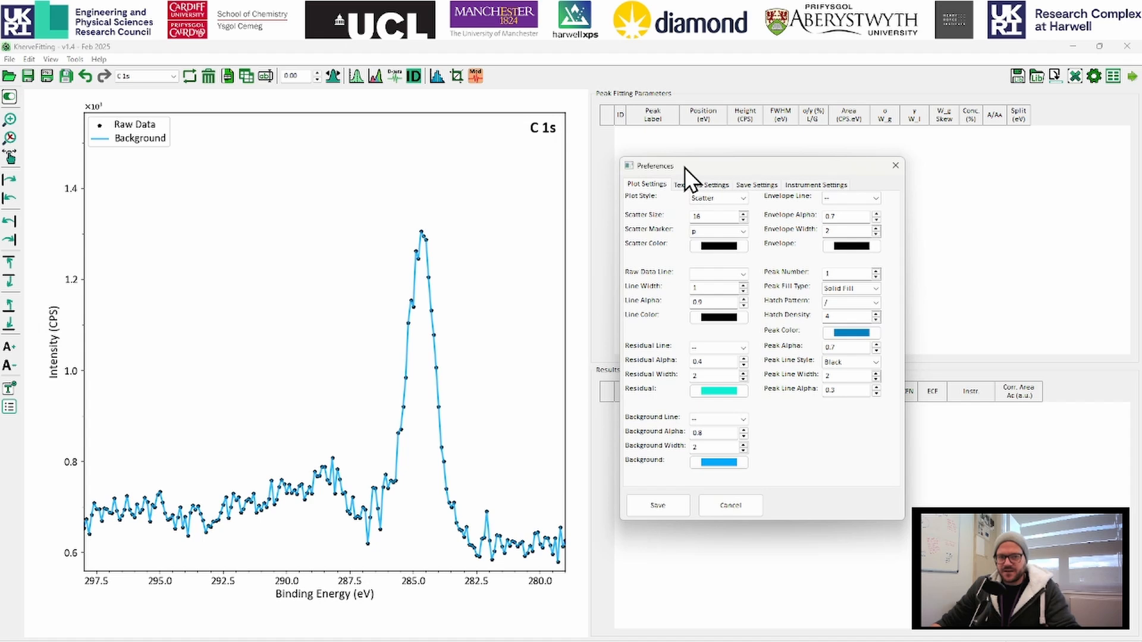
{"action": "left_click", "coordinate": [741, 198]}
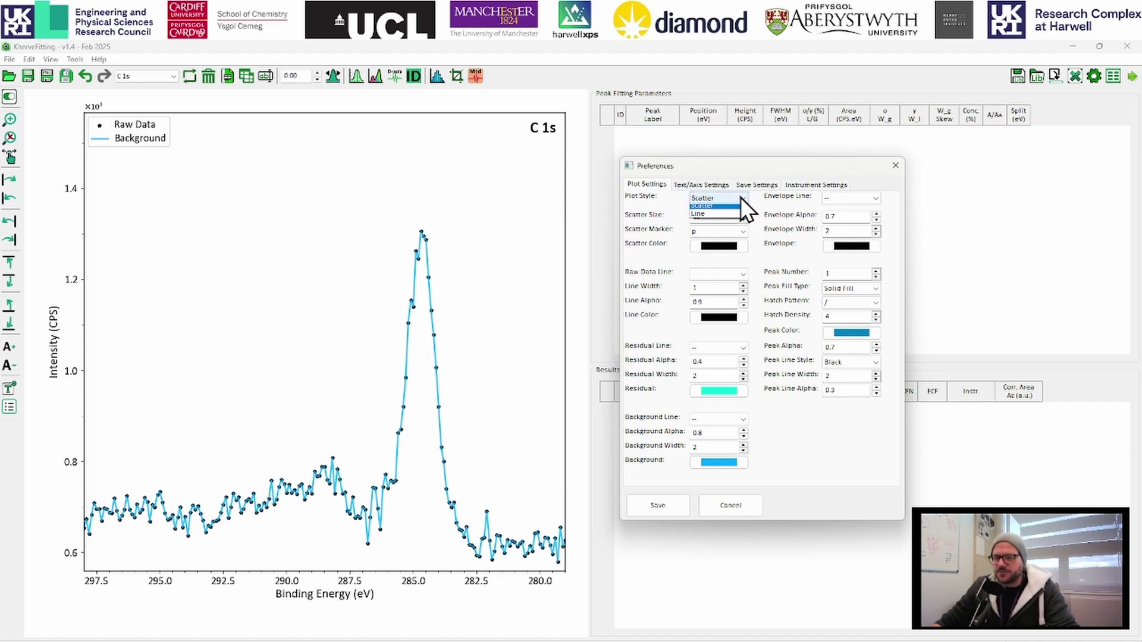
{"action": "left_click", "coordinate": [713, 217]}
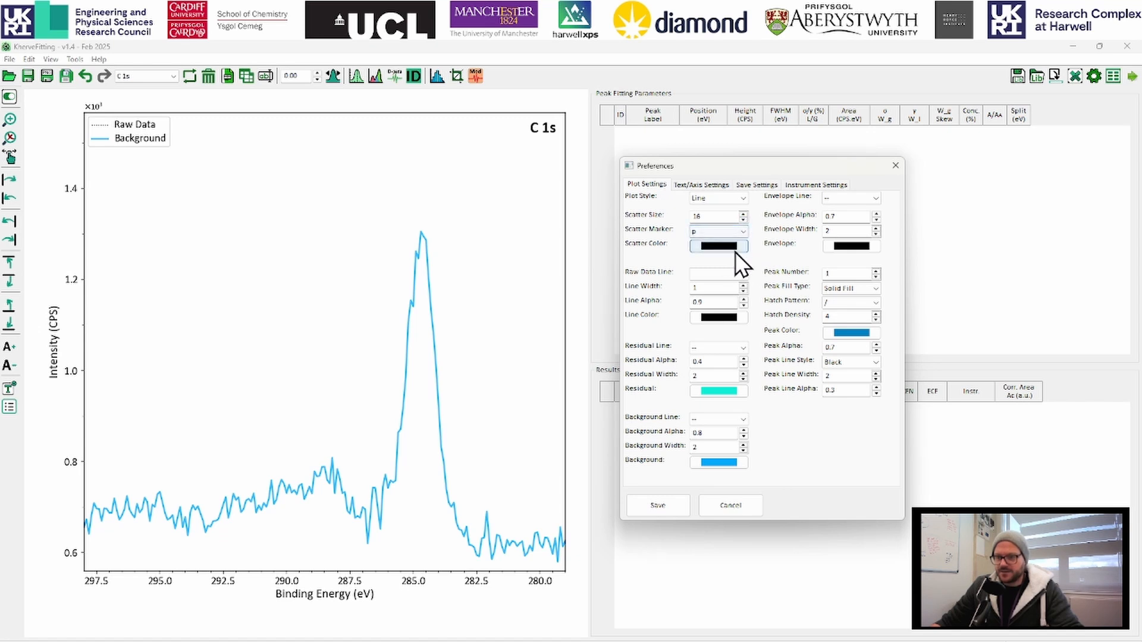
- Make the raw-data line solid ('-') with a line width of 2
{"action": "left_click", "coordinate": [745, 283]}
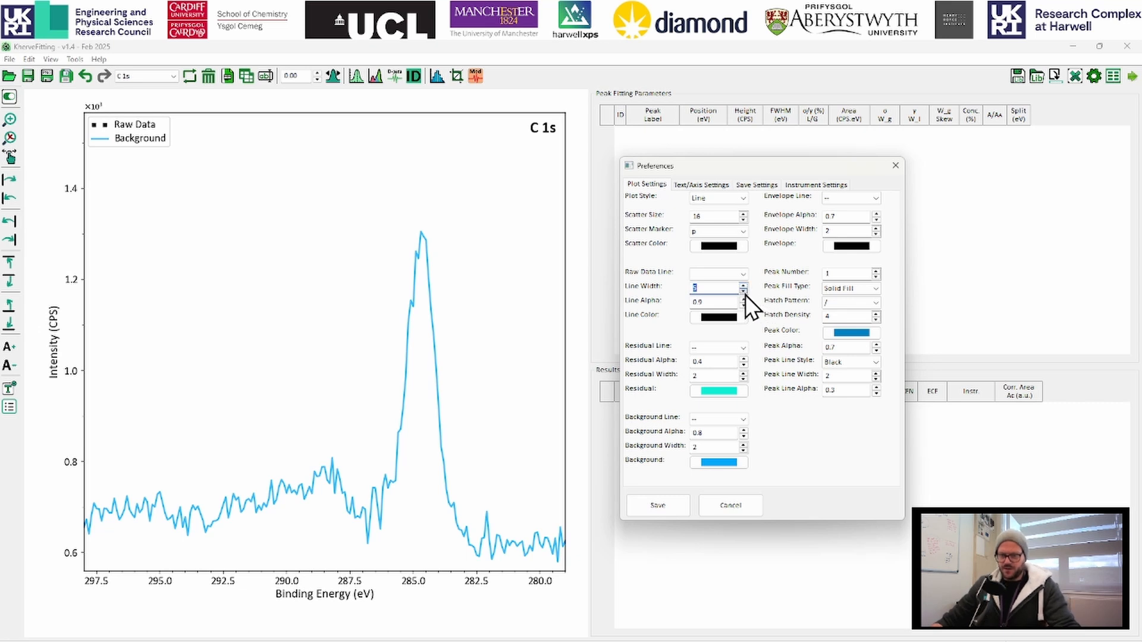
{"action": "left_click", "coordinate": [744, 291]}
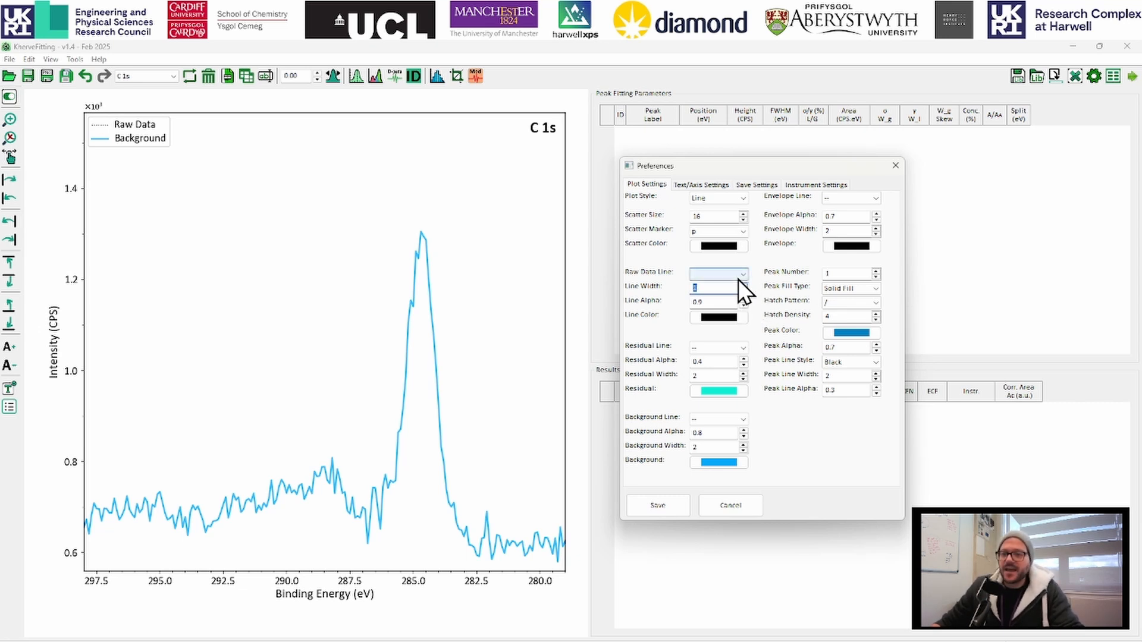
{"action": "left_click", "coordinate": [738, 272]}
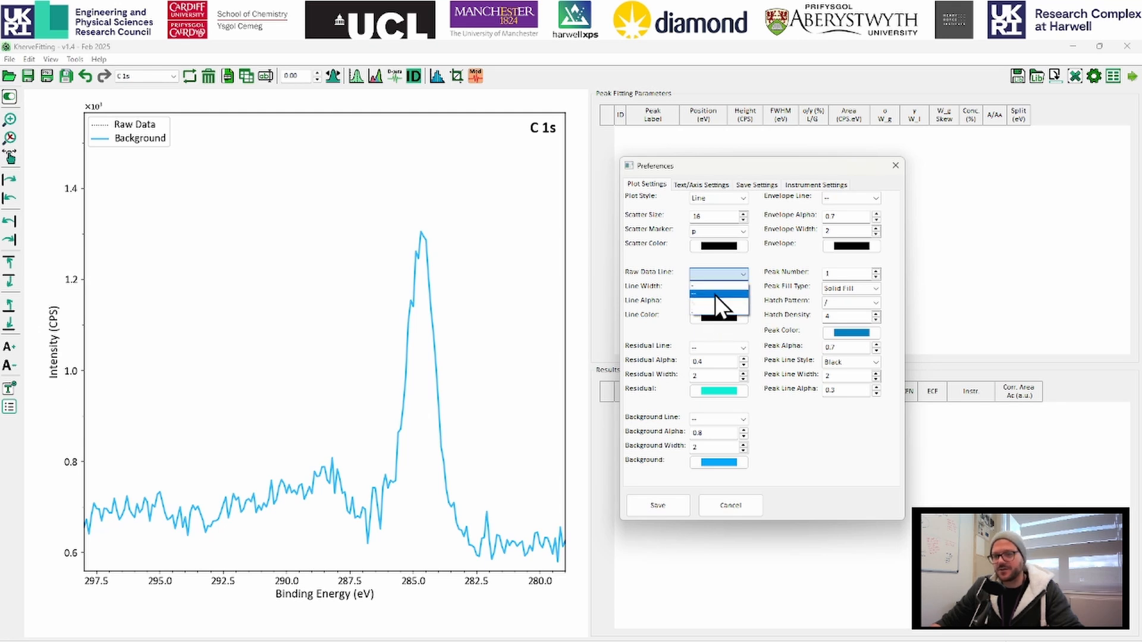
{"action": "left_click", "coordinate": [712, 285]}
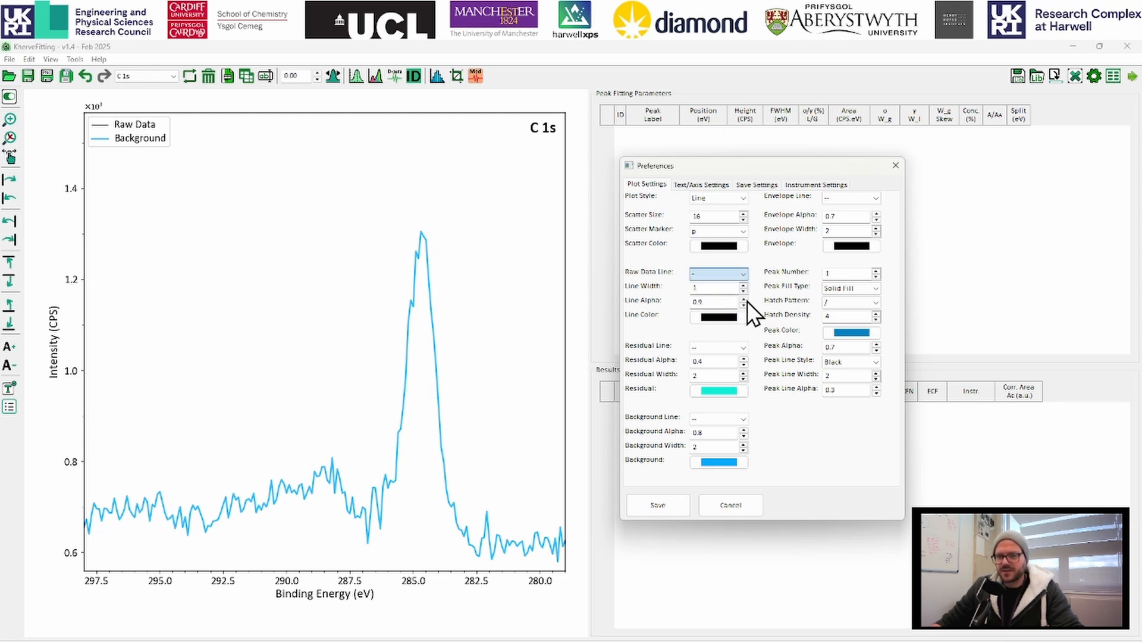
{"action": "left_click", "coordinate": [743, 286]}
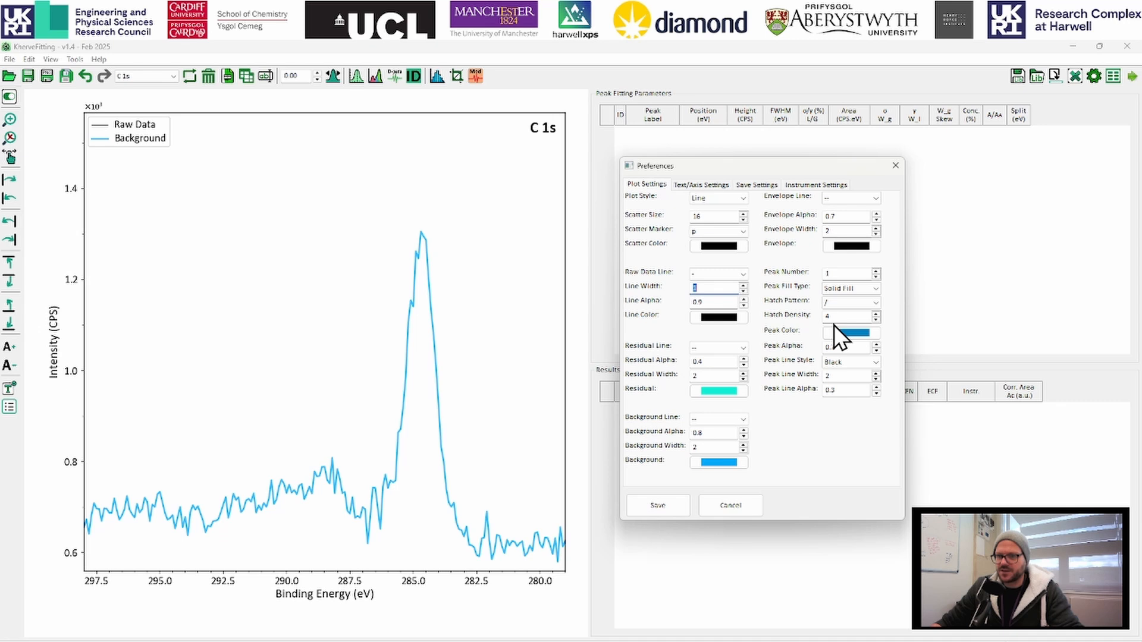
- Review the Text/Axis, Save and Instrument tabs, then save the preferences
{"action": "left_click", "coordinate": [701, 185]}
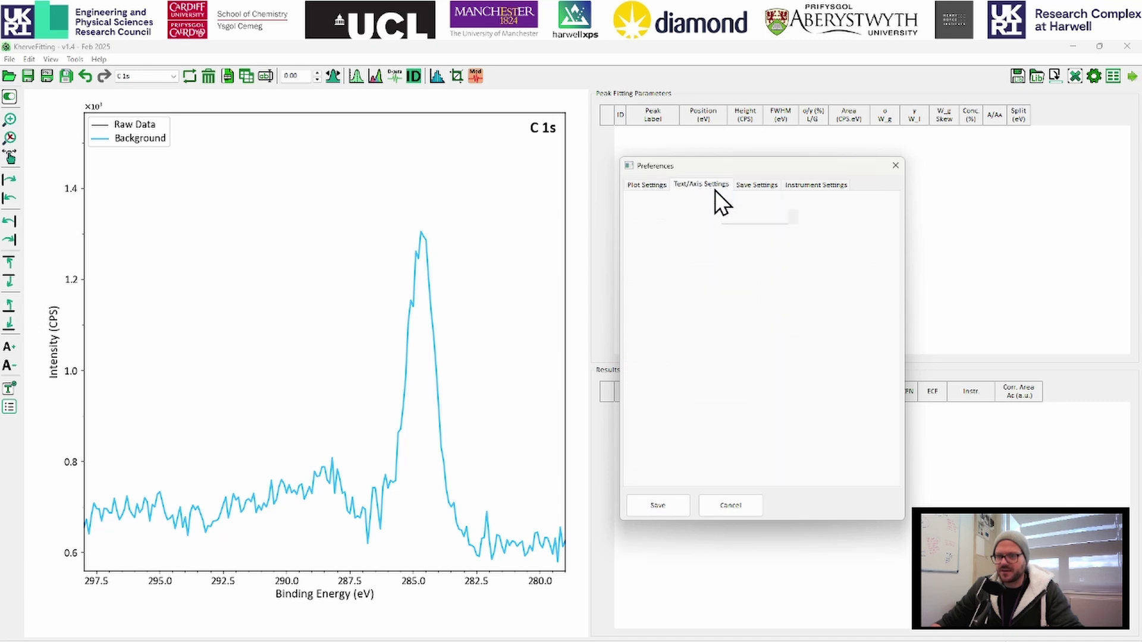
{"action": "left_click", "coordinate": [764, 188]}
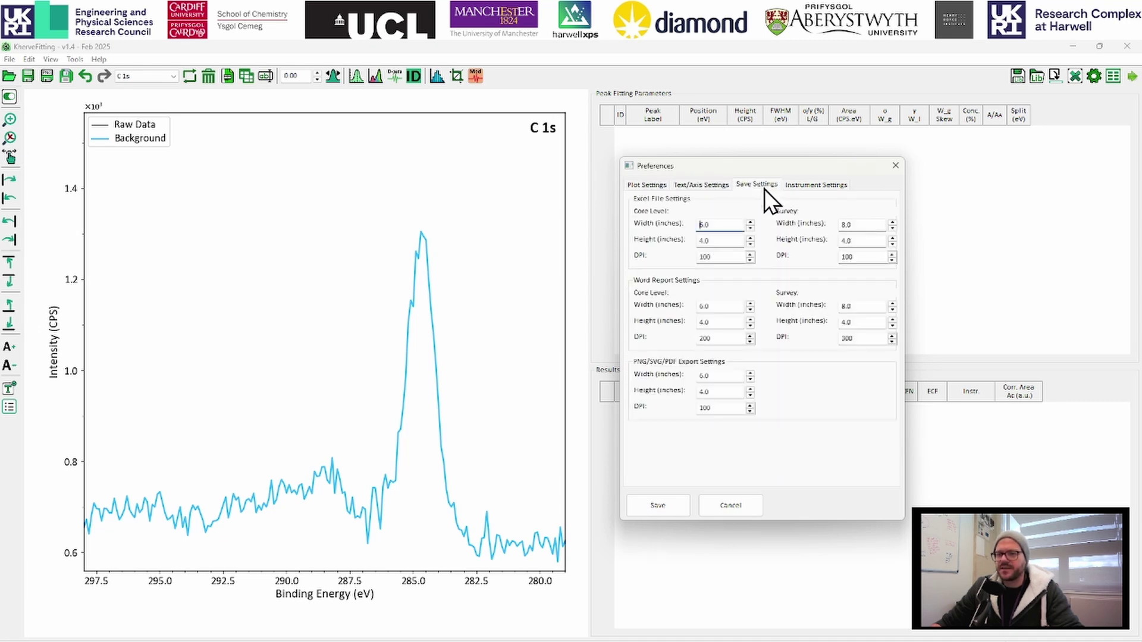
{"action": "left_click", "coordinate": [694, 186]}
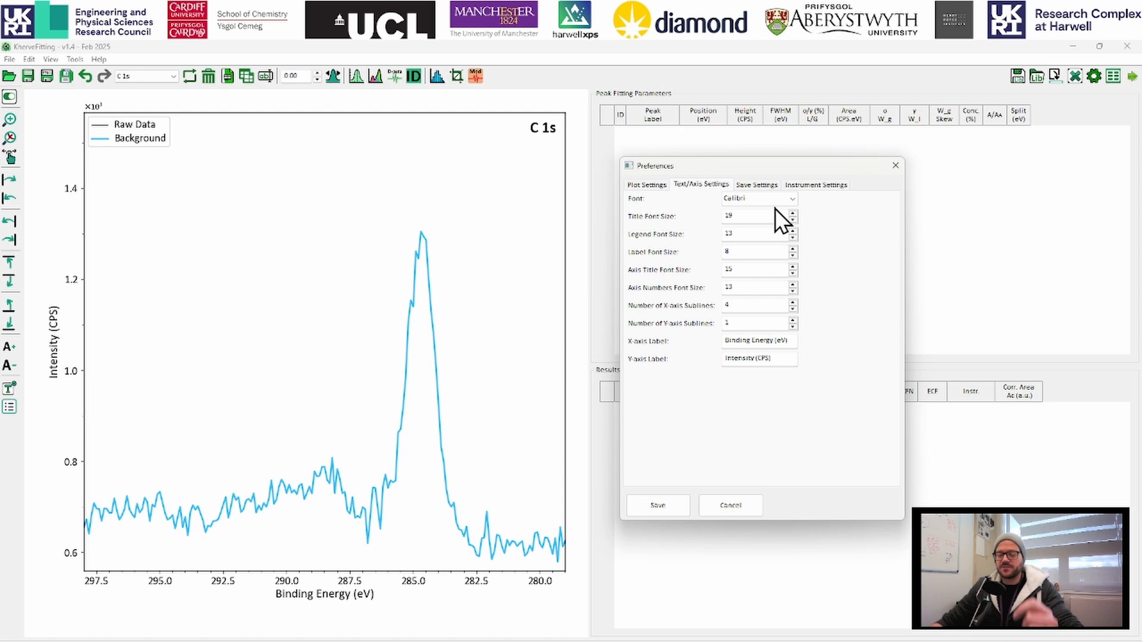
{"action": "left_click", "coordinate": [815, 186]}
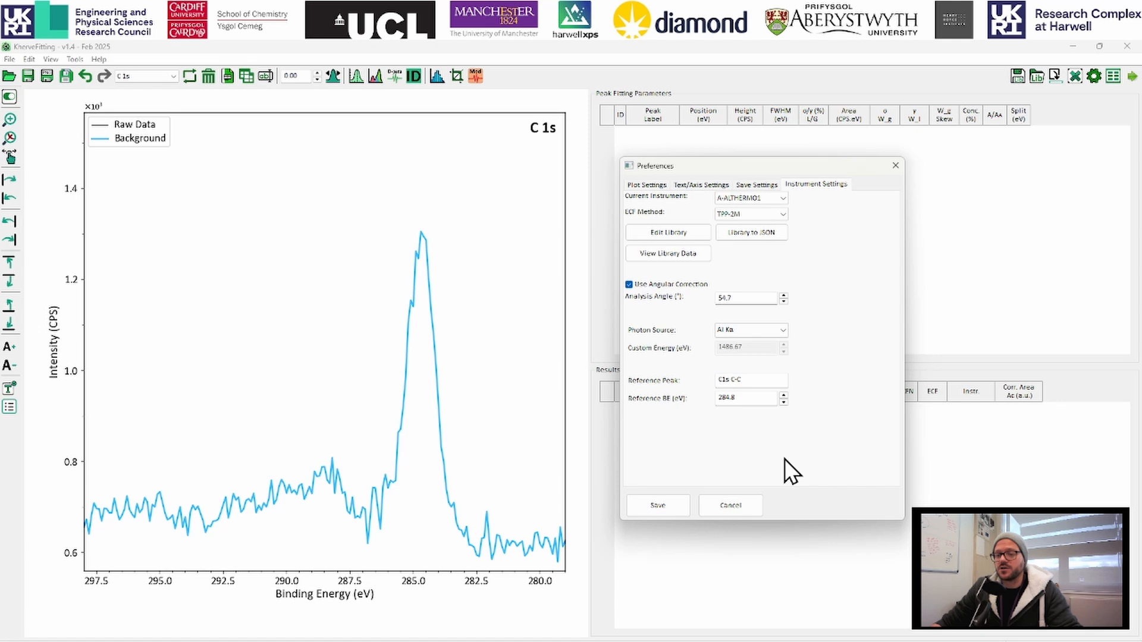
{"action": "left_click", "coordinate": [659, 503]}
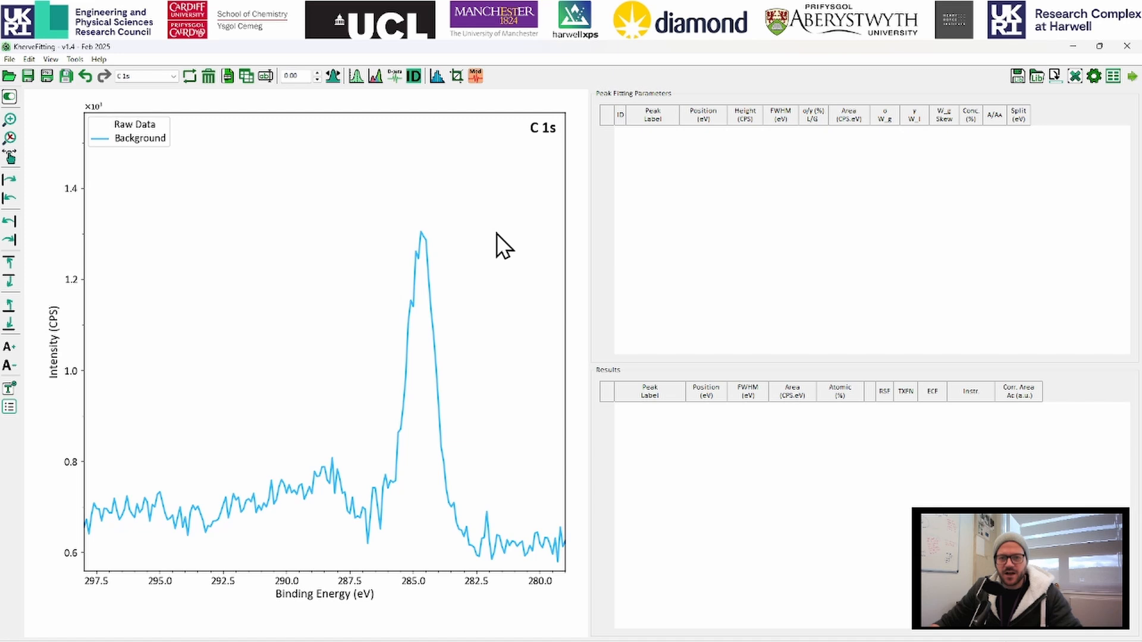
- In the Peak Fitting window, mark a trial background region on the C 1s plot
{"action": "left_click", "coordinate": [375, 73]}
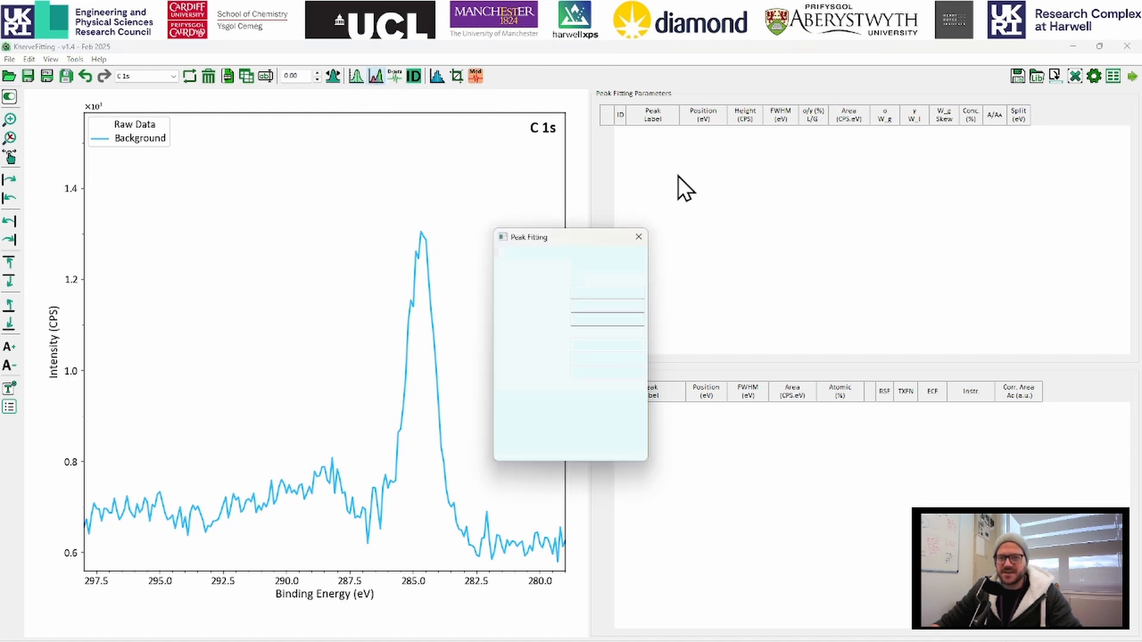
{"action": "left_click_drag", "start_coordinate": [534, 236], "coordinate": [709, 197]}
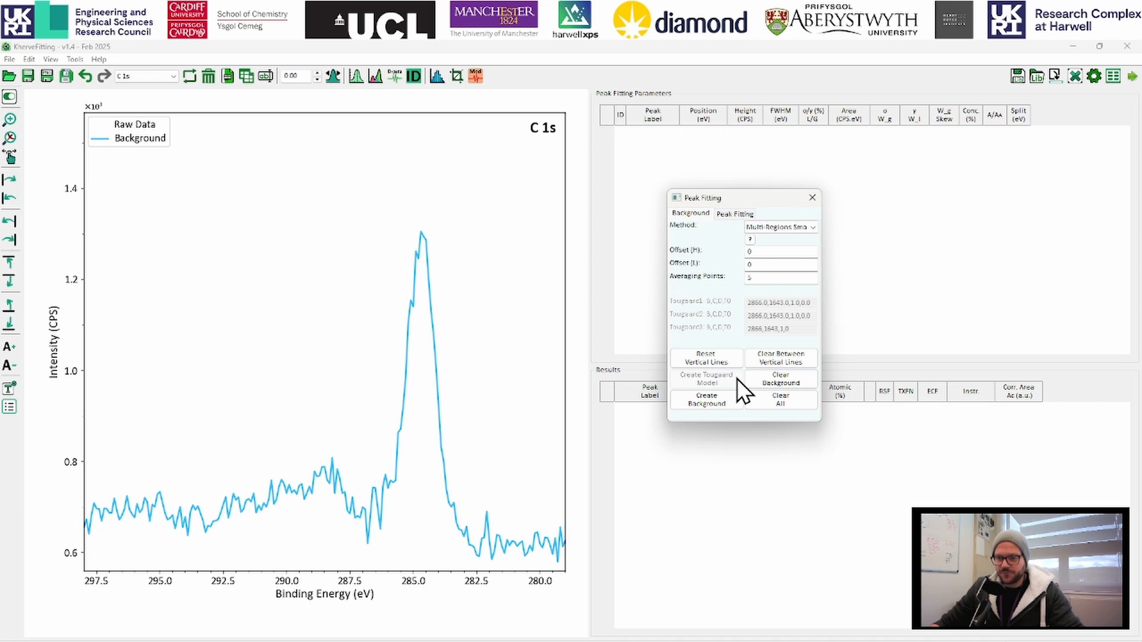
{"action": "left_click", "coordinate": [505, 444]}
{"action": "left_click", "coordinate": [194, 424]}
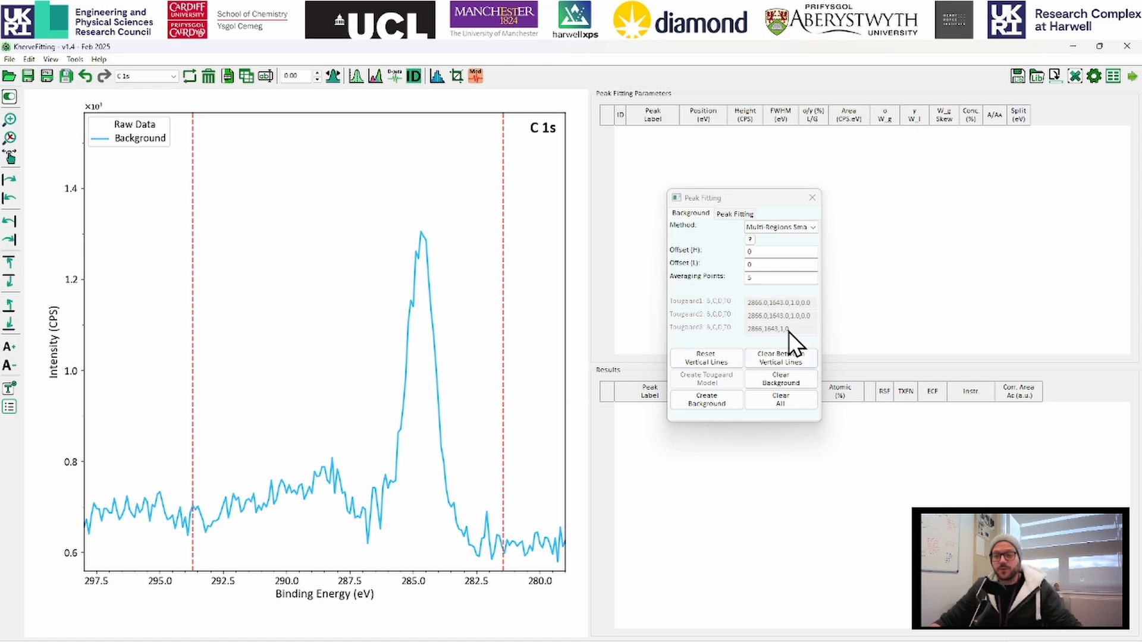
- Create a Shirley background, then clear it and the range lines with Clear All
{"action": "left_click", "coordinate": [798, 228]}
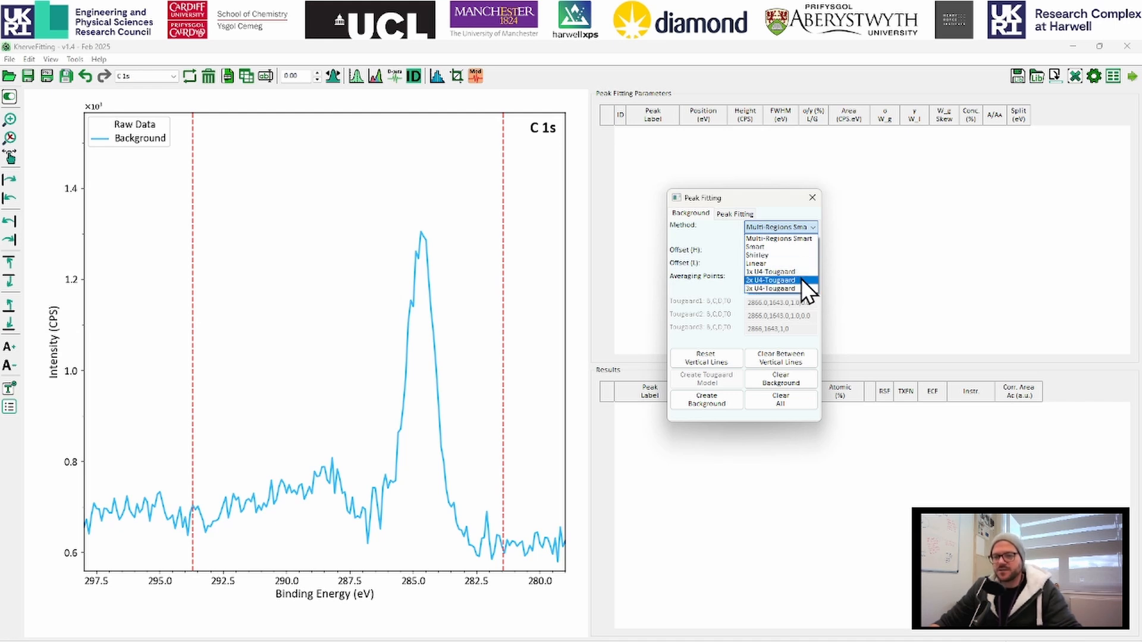
{"action": "left_click", "coordinate": [773, 253]}
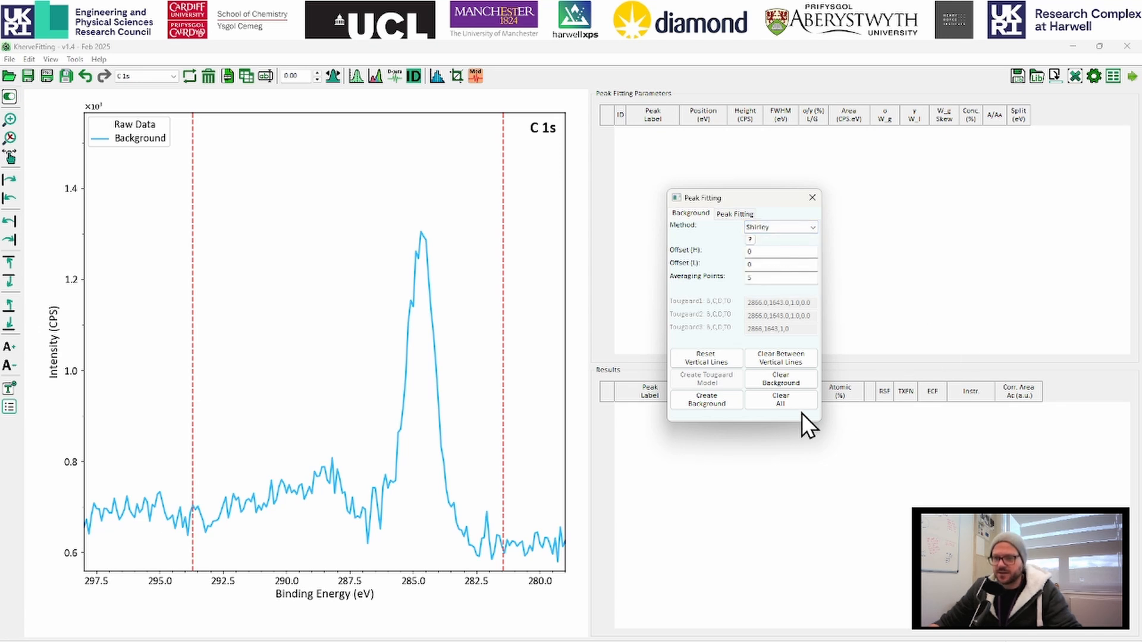
{"action": "left_click", "coordinate": [702, 400]}
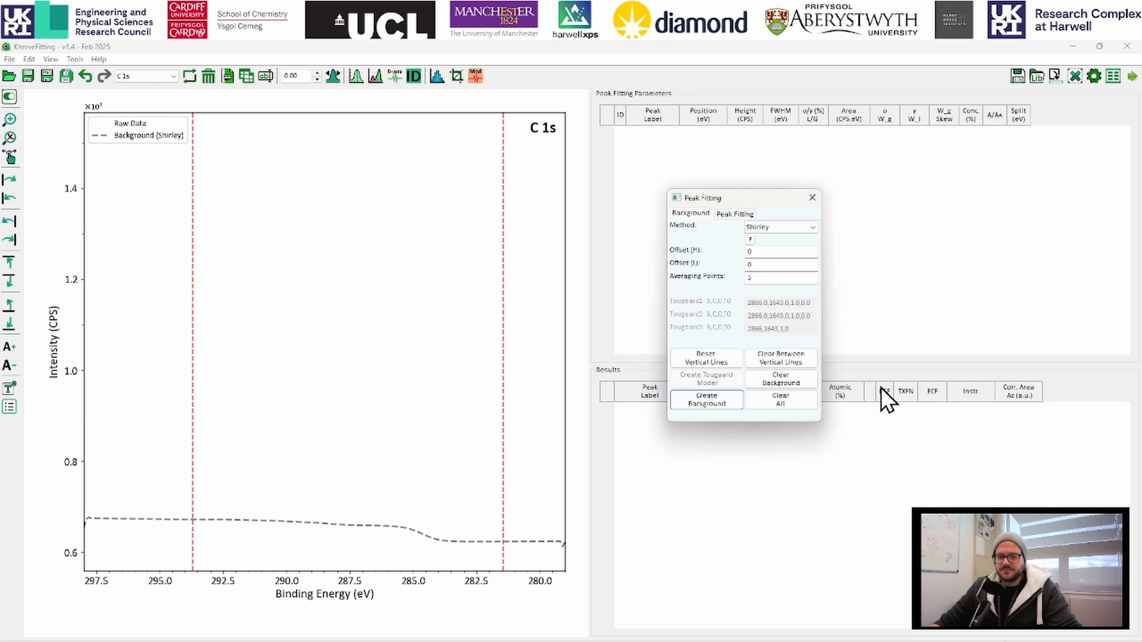
{"action": "left_click", "coordinate": [779, 399]}
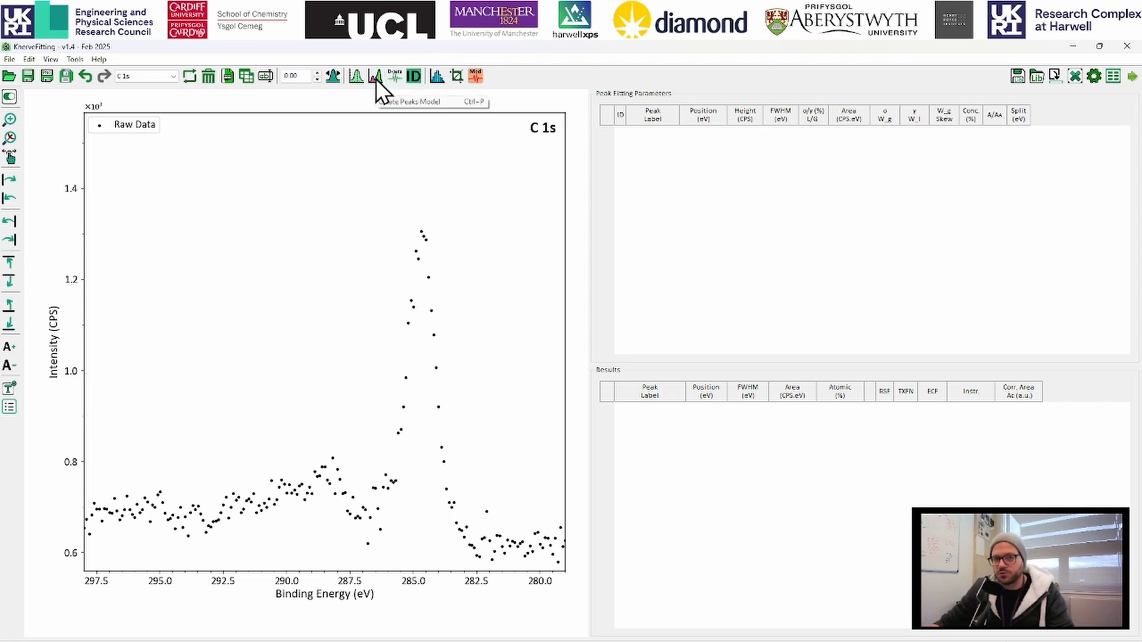
- Reopen the Peak Fitting window and move it off the C 1s spectrum
{"action": "left_click", "coordinate": [376, 79]}
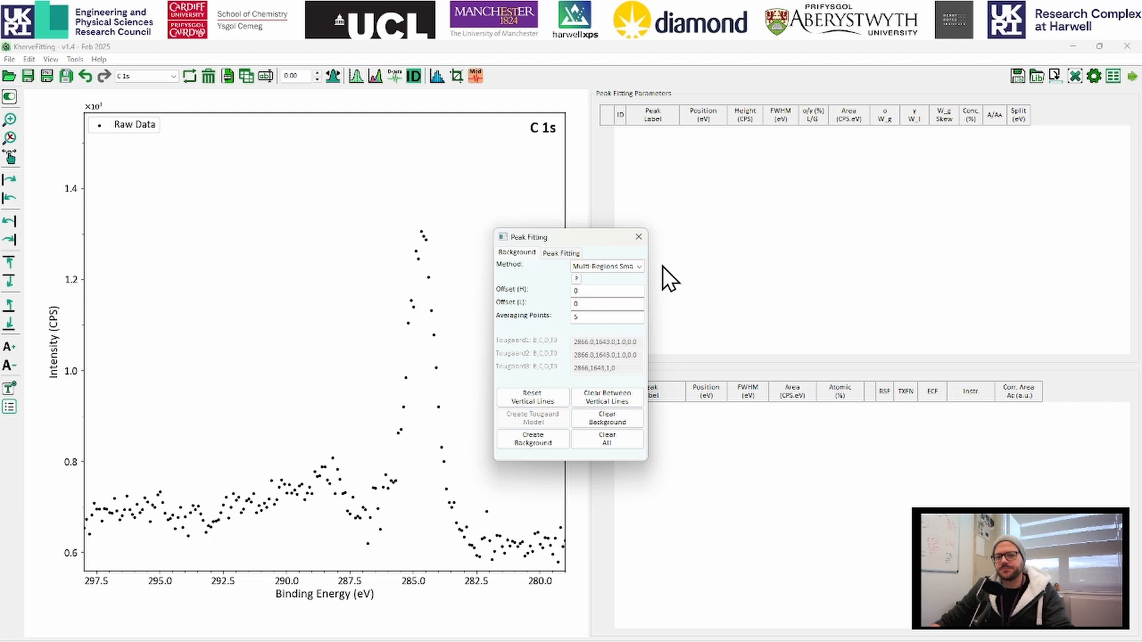
{"action": "left_click_drag", "start_coordinate": [541, 234], "coordinate": [783, 189]}
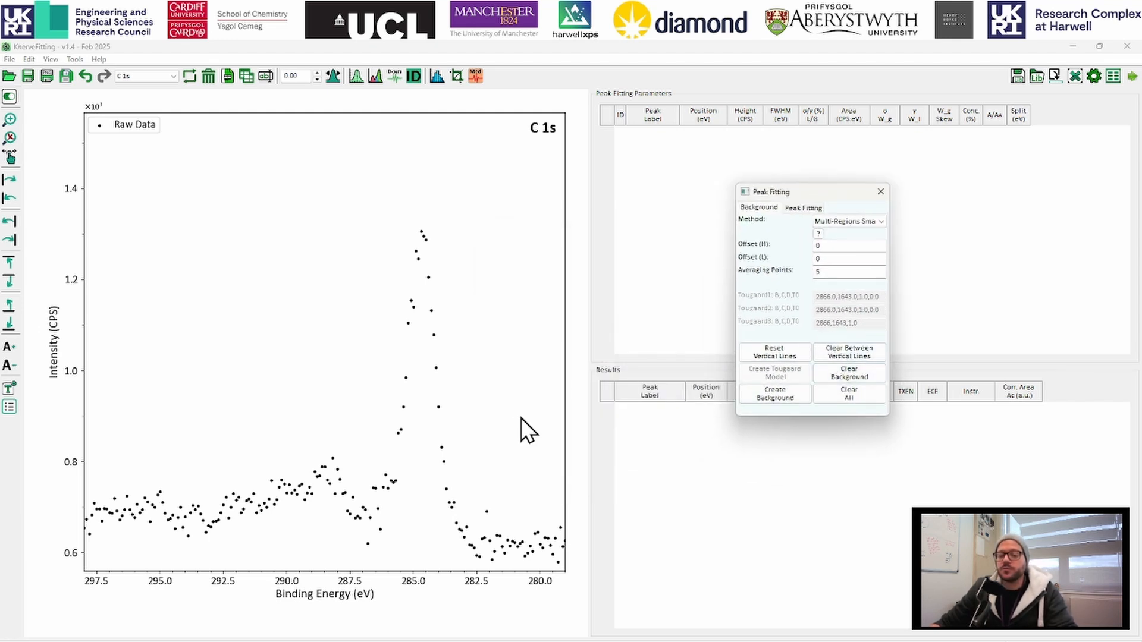
- Mark the range at about 292.5 and 280.5 eV and create a Shirley background
{"action": "left_click", "coordinate": [208, 447]}
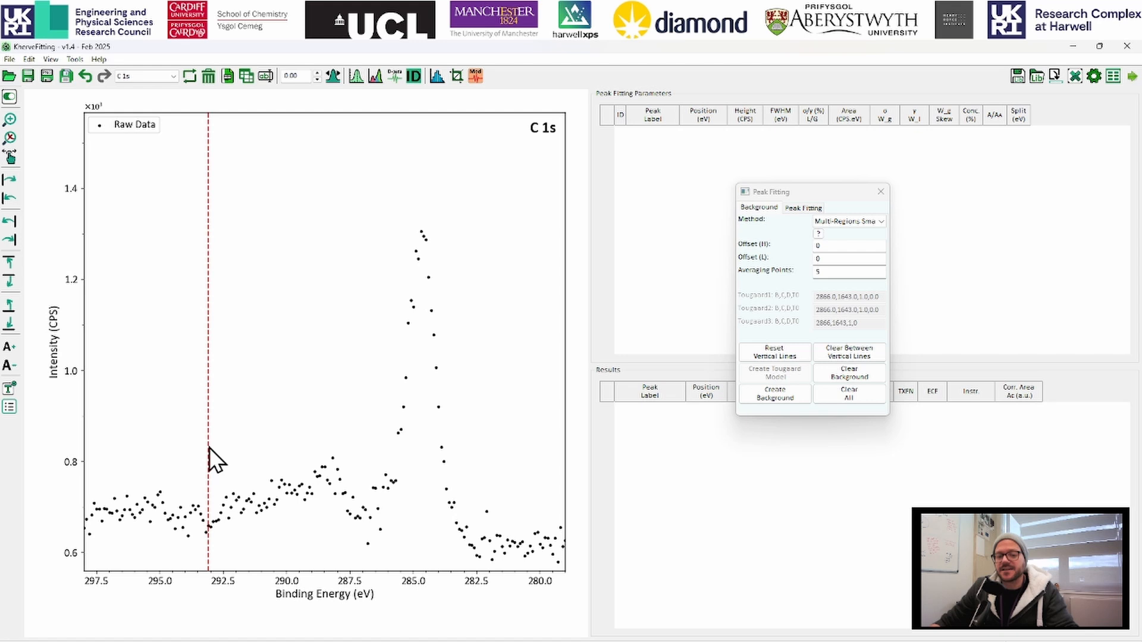
{"action": "left_click", "coordinate": [518, 430]}
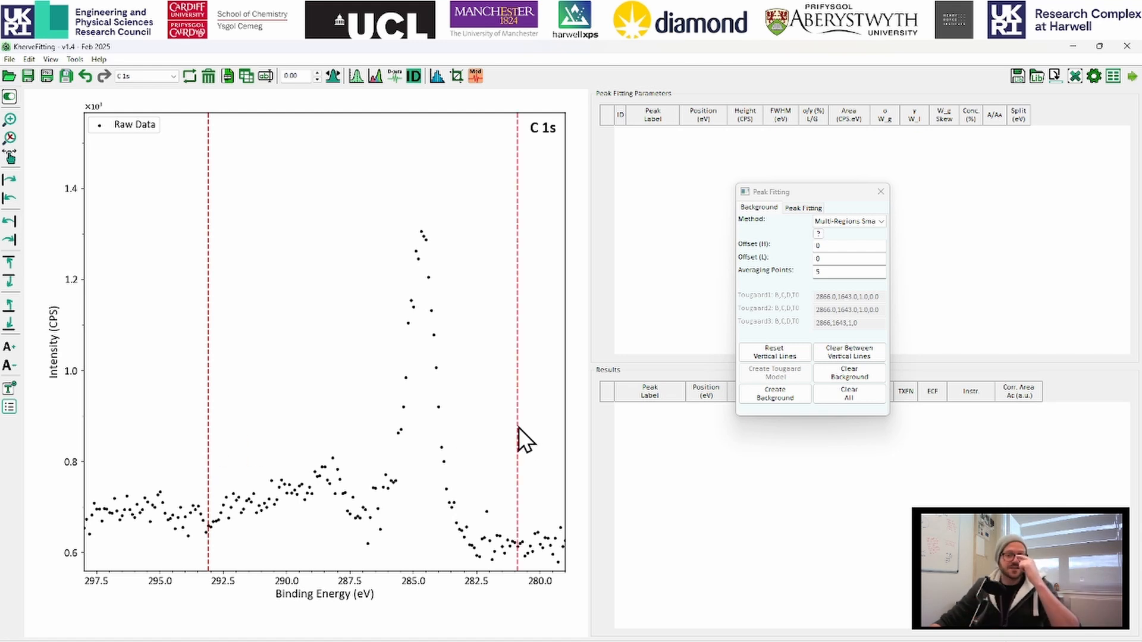
{"action": "left_click", "coordinate": [854, 221]}
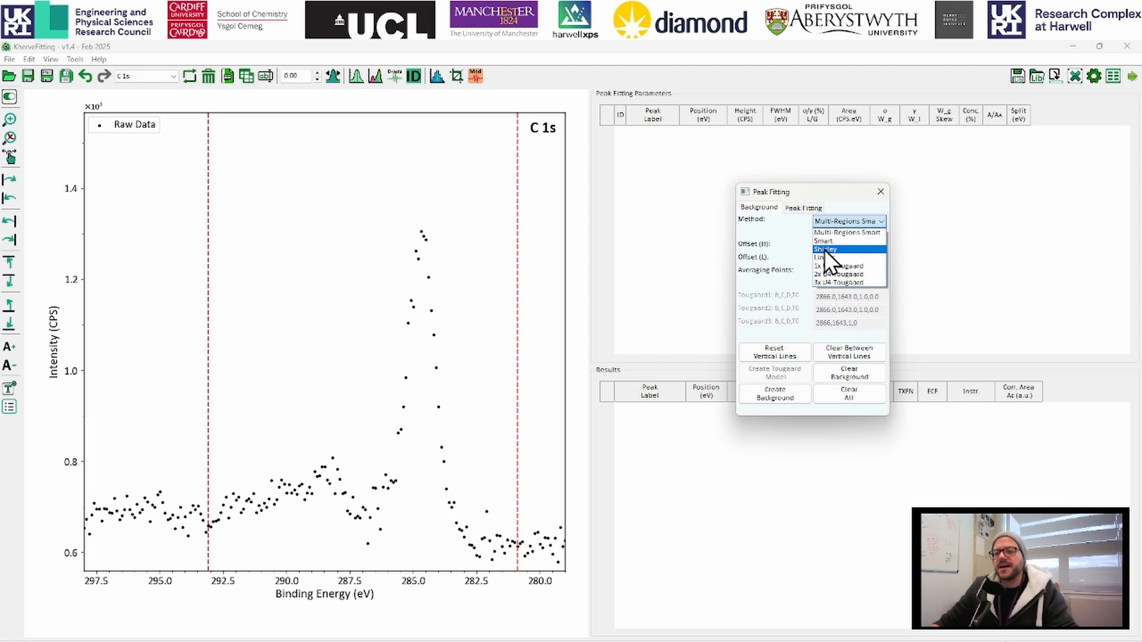
{"action": "left_click", "coordinate": [836, 250]}
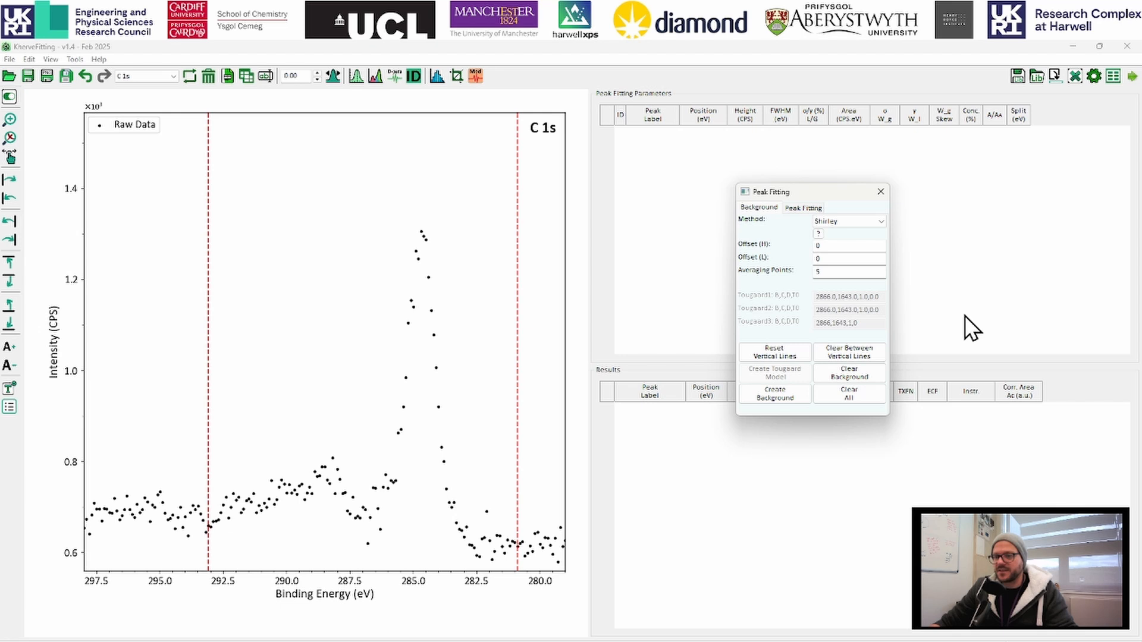
{"action": "left_click", "coordinate": [777, 395]}
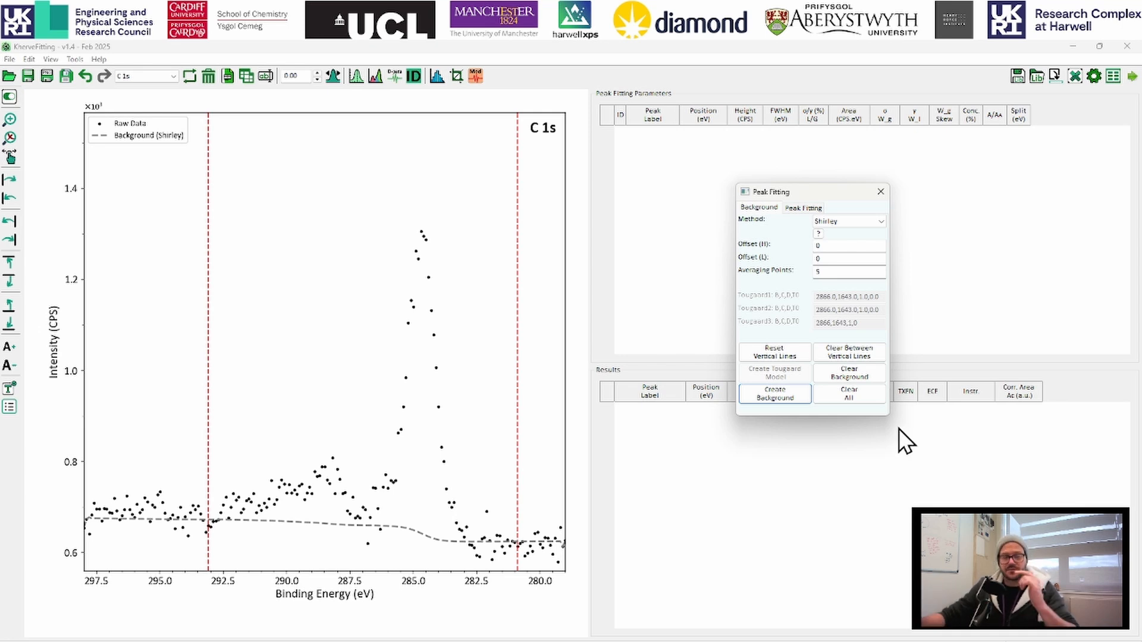
- Switch to the Peak Fitting tab and list the available fitting model line shapes
{"action": "left_click", "coordinate": [802, 208]}
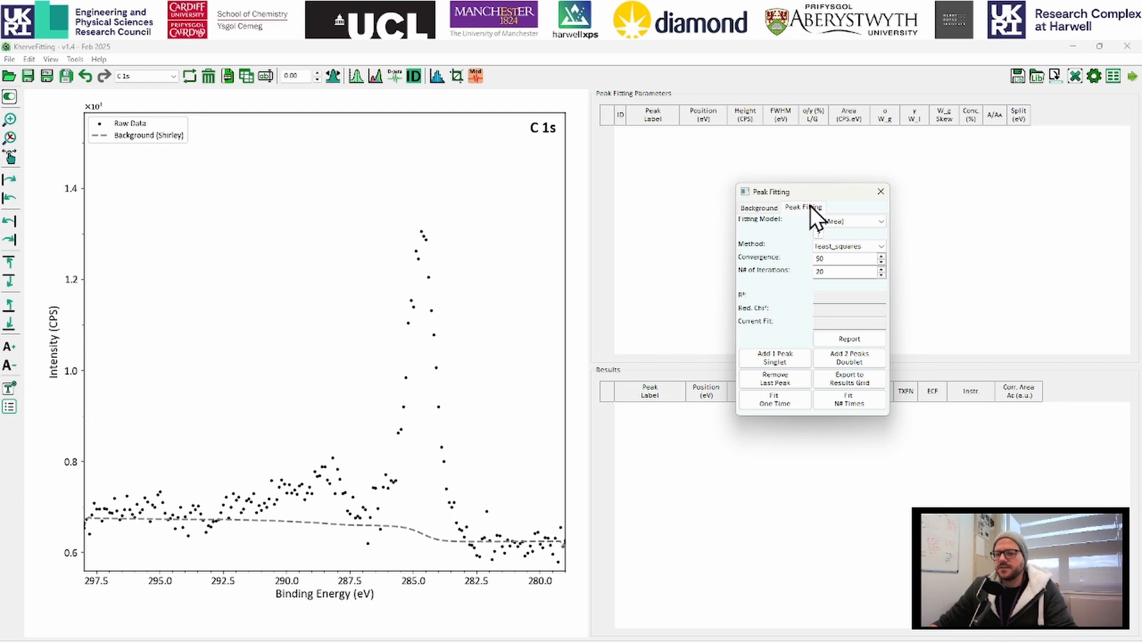
{"action": "left_click_drag", "start_coordinate": [817, 195], "coordinate": [707, 171]}
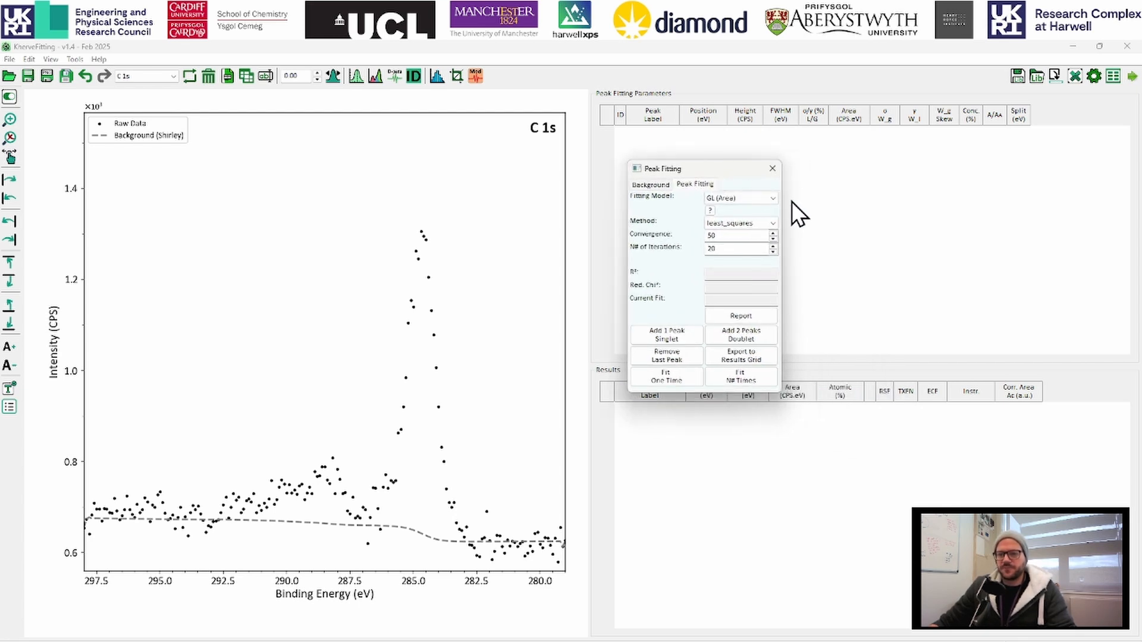
{"action": "left_click", "coordinate": [765, 199]}
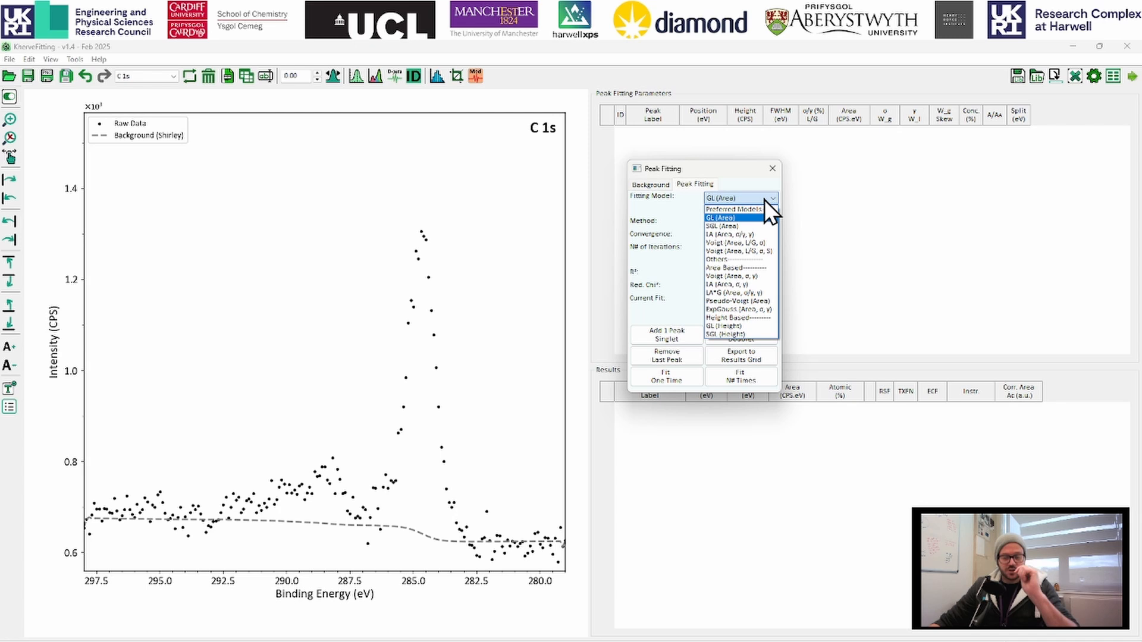
- Choose the LA (Area, σ/γ, γ) model and add singlet peaks C 1s p1, p2 and p3
{"action": "left_click", "coordinate": [759, 235]}
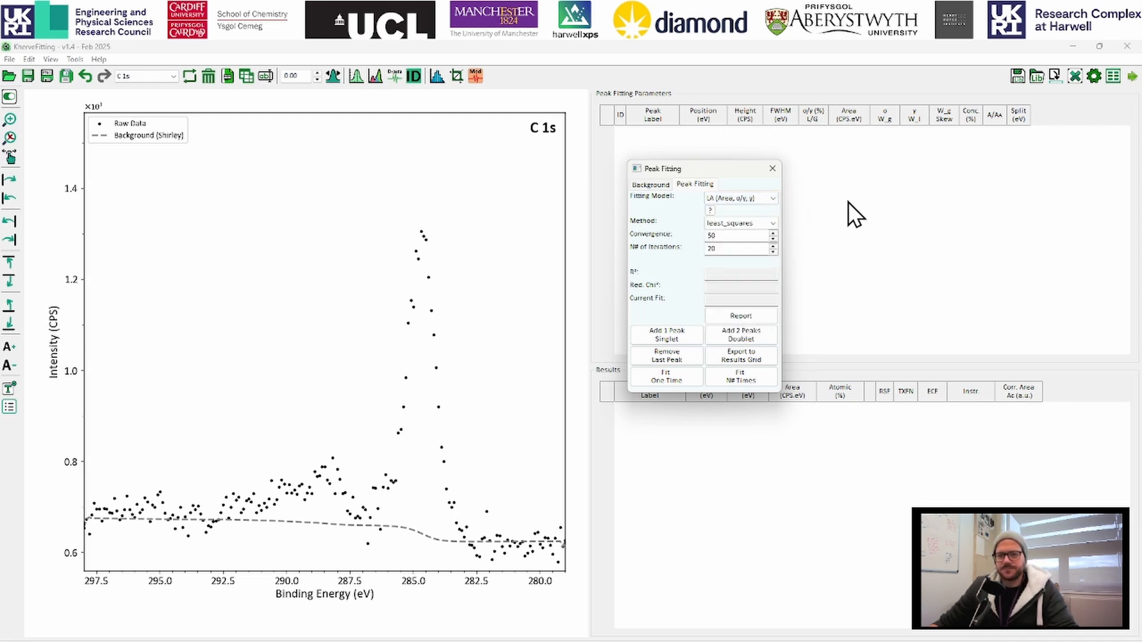
{"action": "left_click_drag", "start_coordinate": [690, 172], "coordinate": [760, 179]}
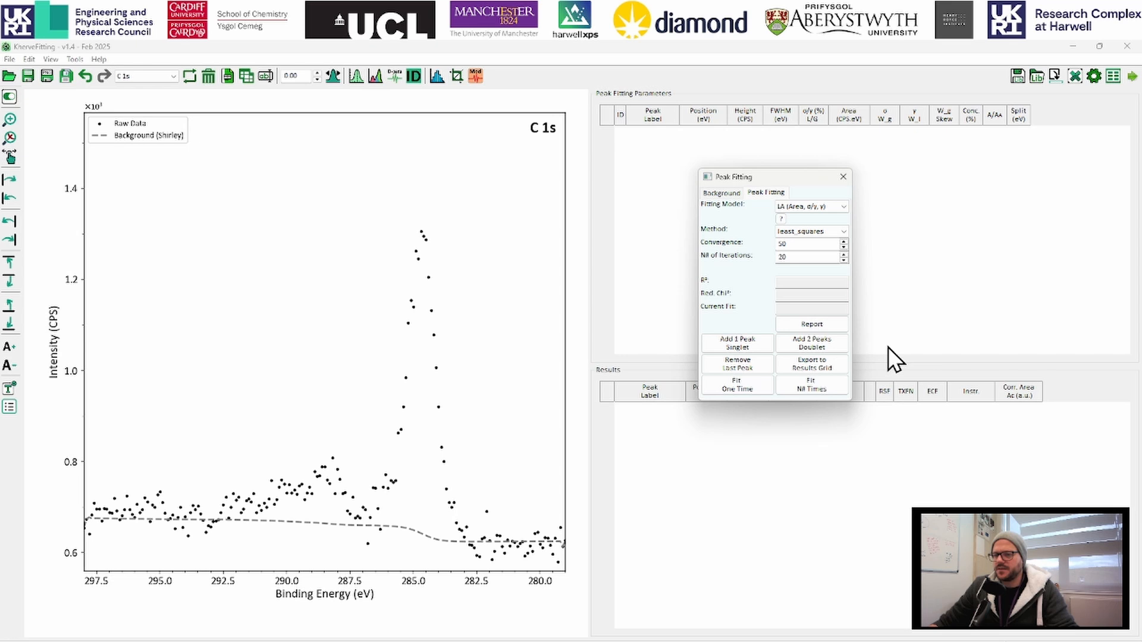
{"action": "left_click", "coordinate": [734, 344]}
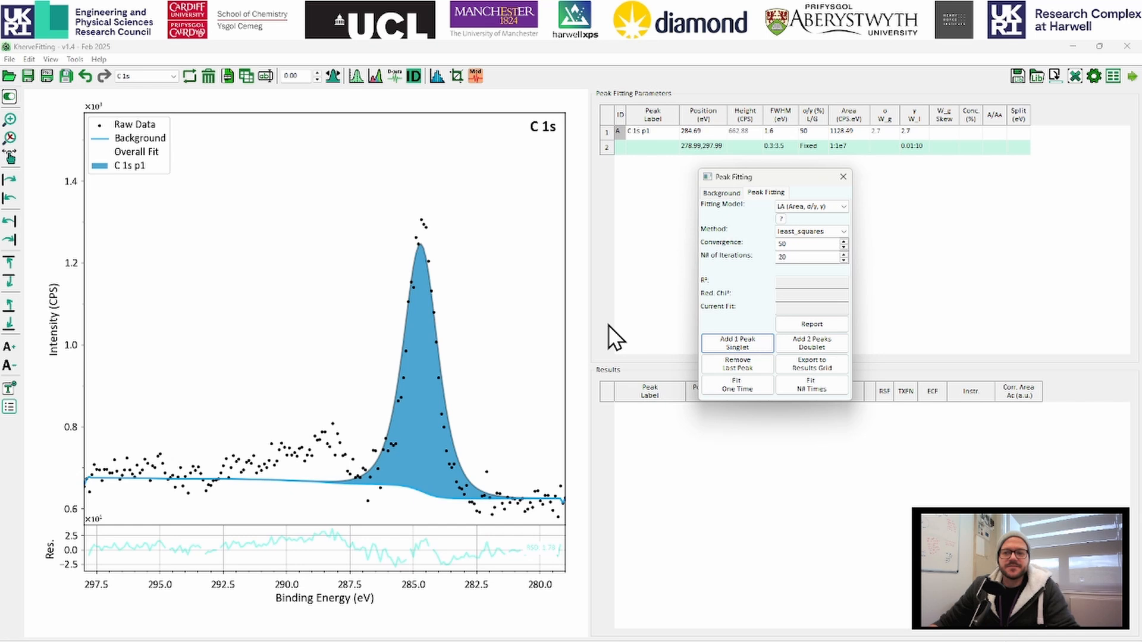
{"action": "left_click", "coordinate": [749, 348]}
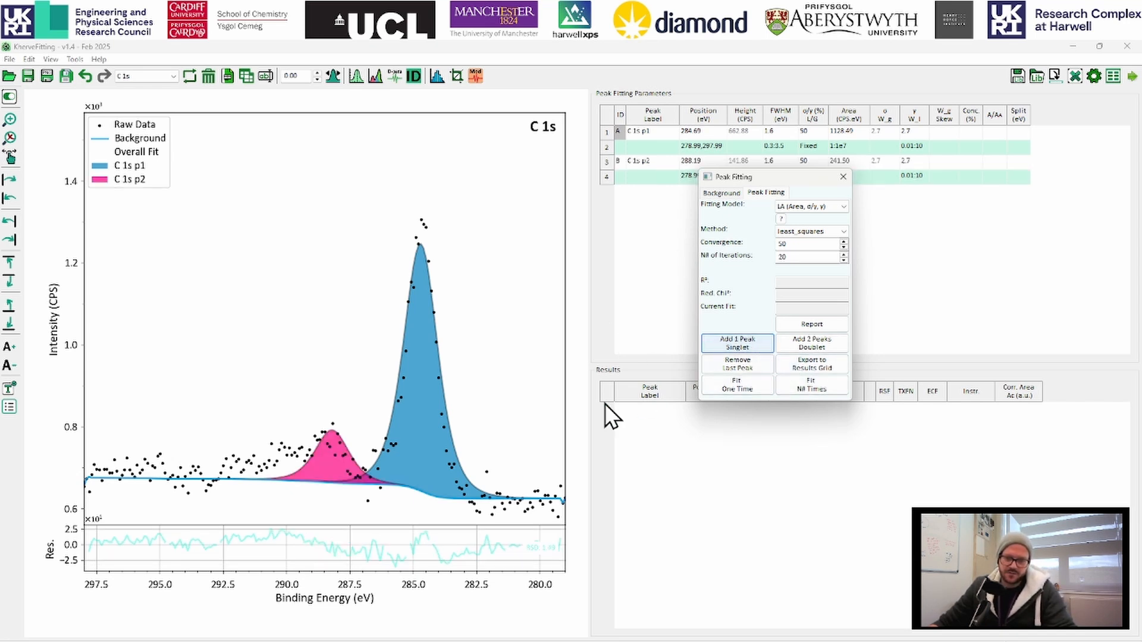
{"action": "left_click", "coordinate": [331, 431]}
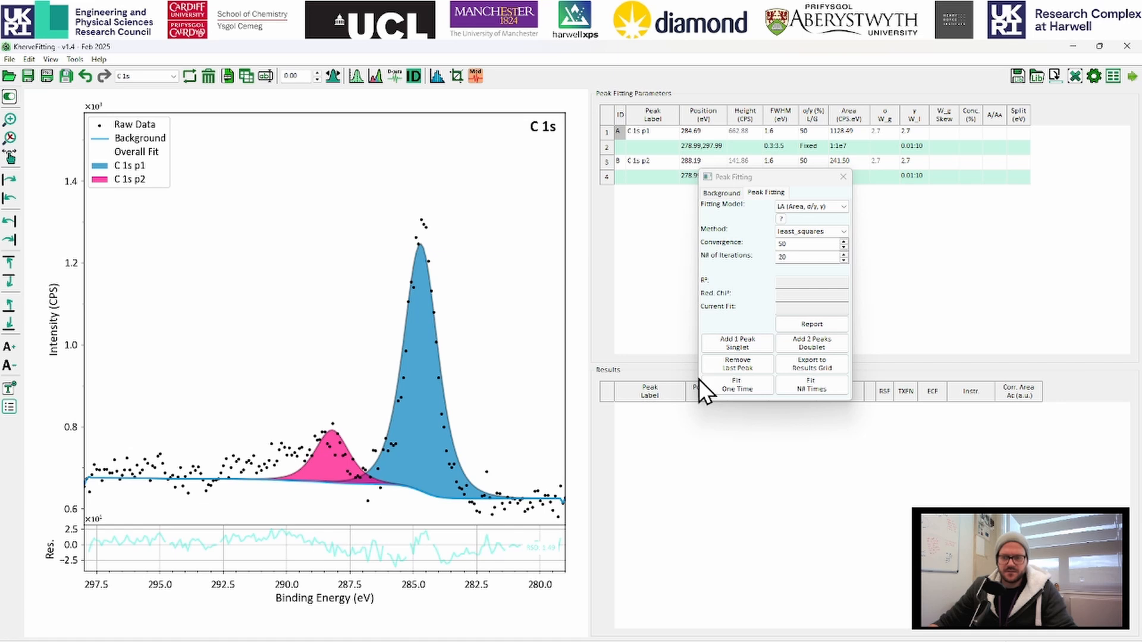
{"action": "left_click", "coordinate": [752, 344]}
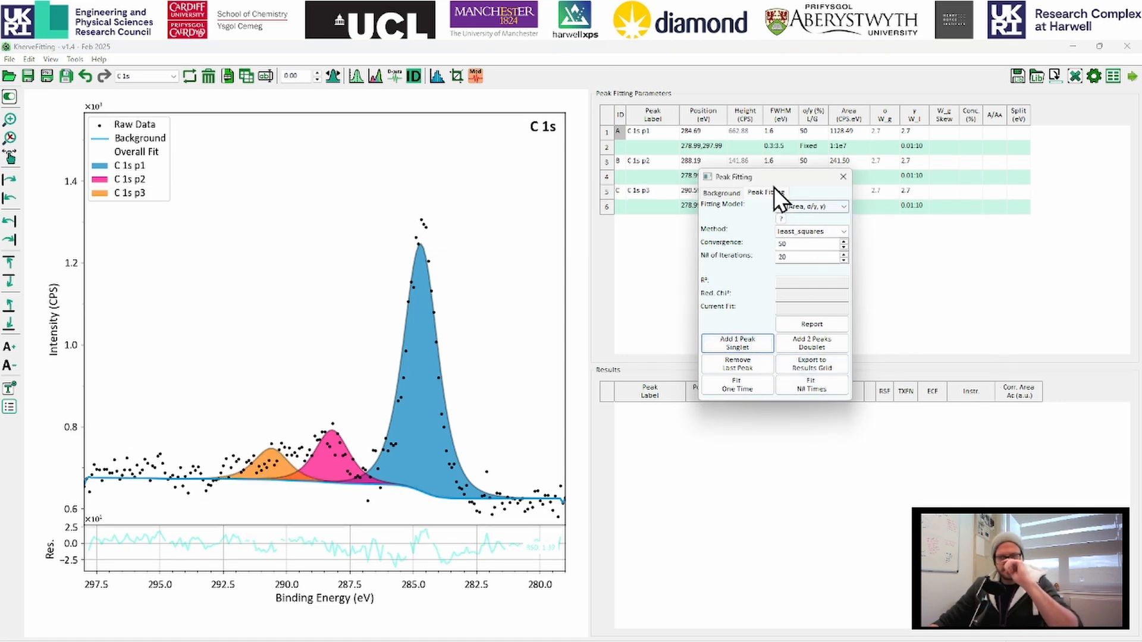
- Keep least_squares as the method and run Fit N# Times to completion (R² ≈ 0.97)
{"action": "left_click_drag", "start_coordinate": [758, 178], "coordinate": [678, 292]}
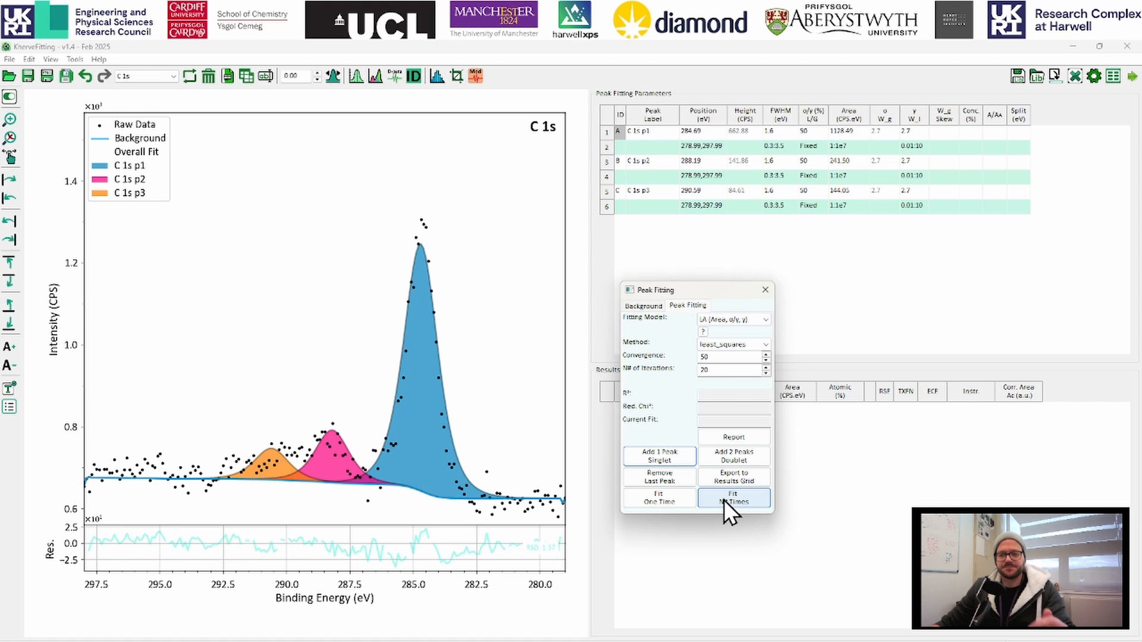
{"action": "left_click", "coordinate": [739, 344]}
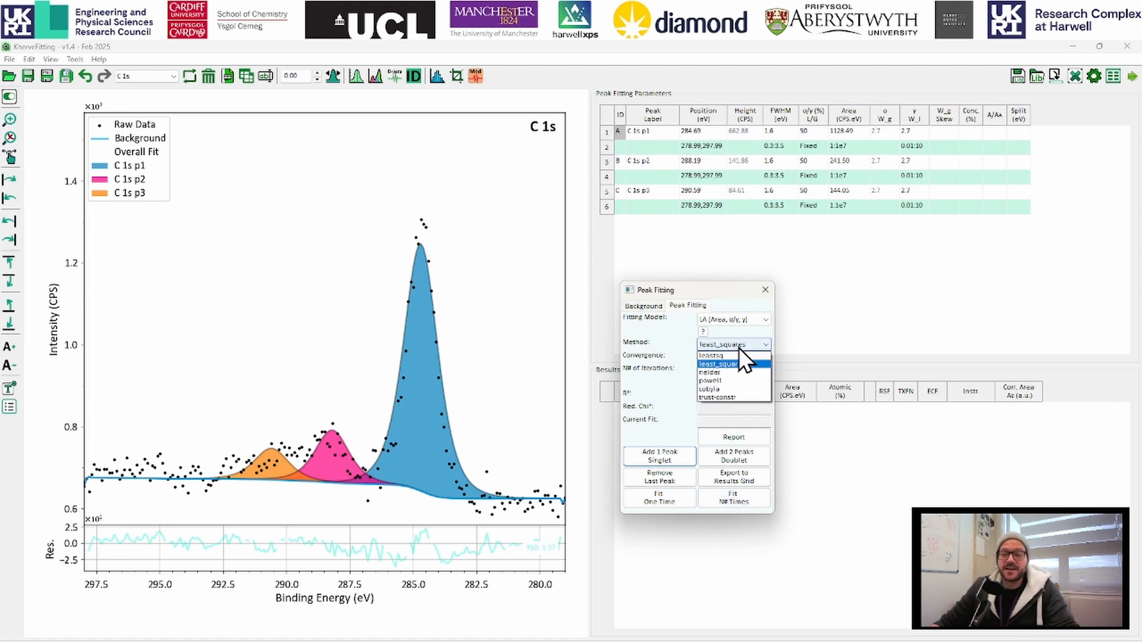
{"action": "left_click", "coordinate": [738, 346]}
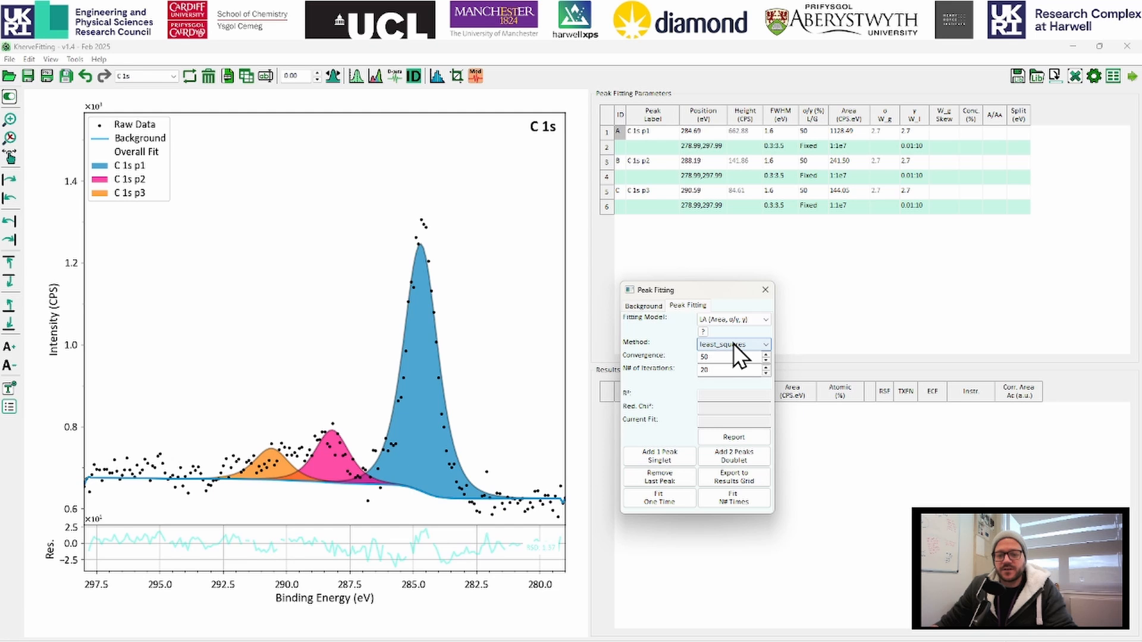
{"action": "left_click", "coordinate": [744, 503]}
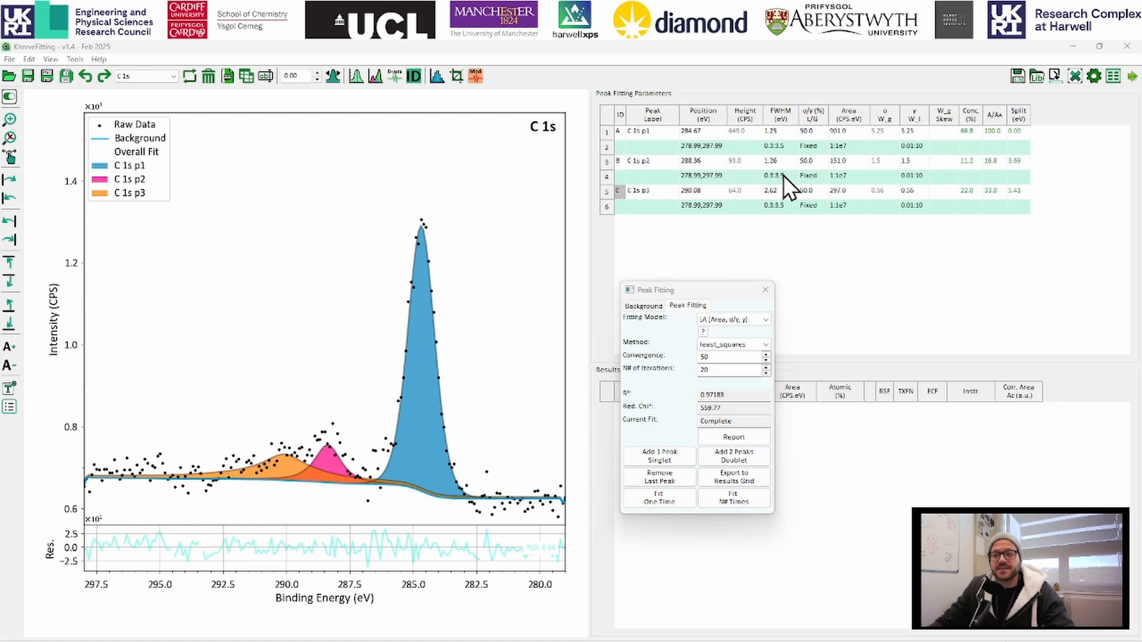
- Set the FWHM constraints of C 1s p2 and p3 to A*1 and rerun the fit
{"action": "left_click", "coordinate": [782, 175]}
{"action": "type", "text": "A"}
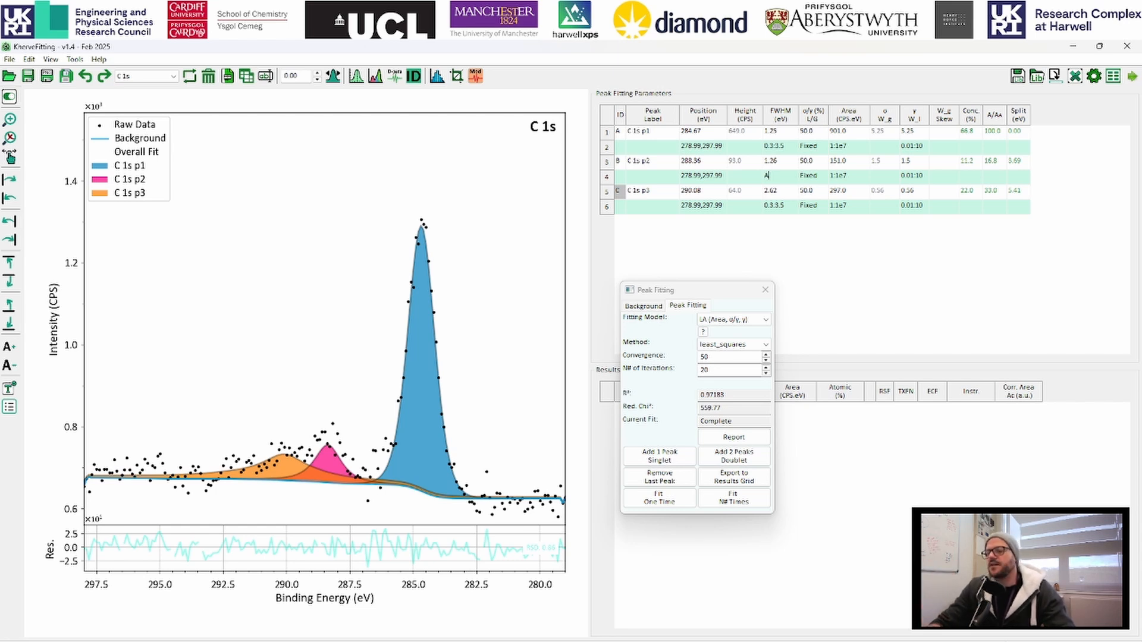
{"action": "type", "text": "*1"}
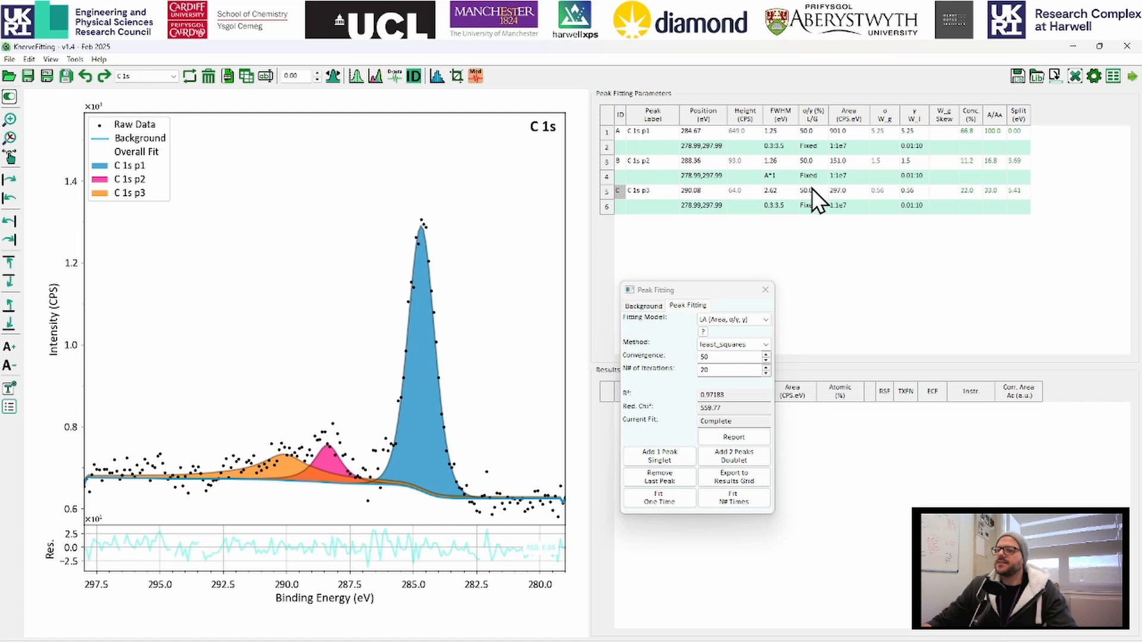
{"action": "left_click", "coordinate": [773, 189]}
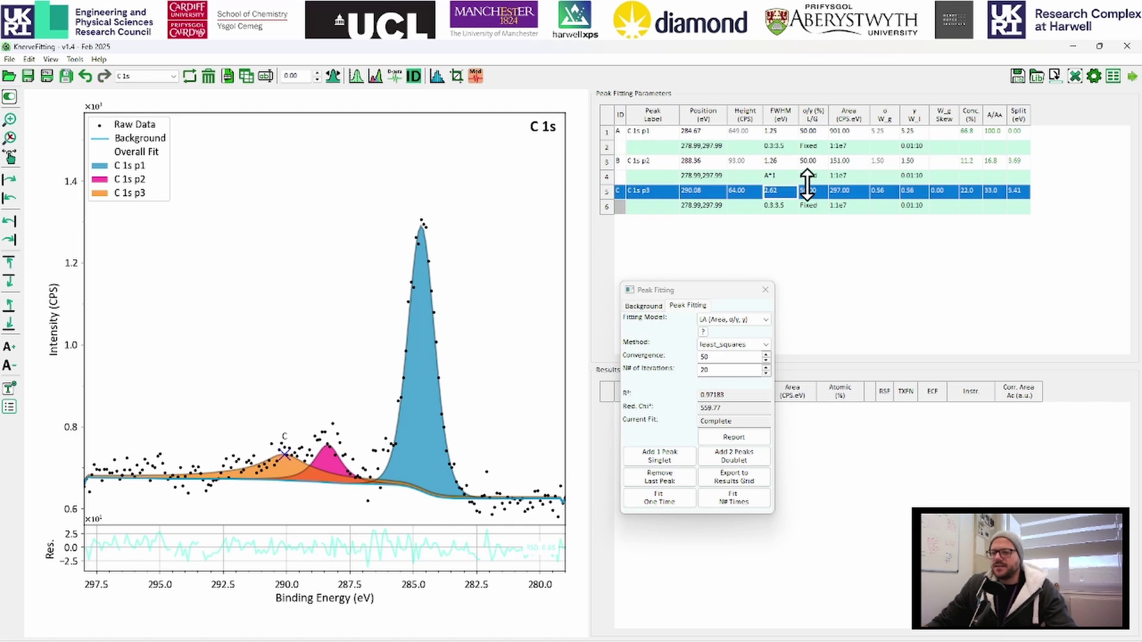
{"action": "left_click", "coordinate": [784, 205]}
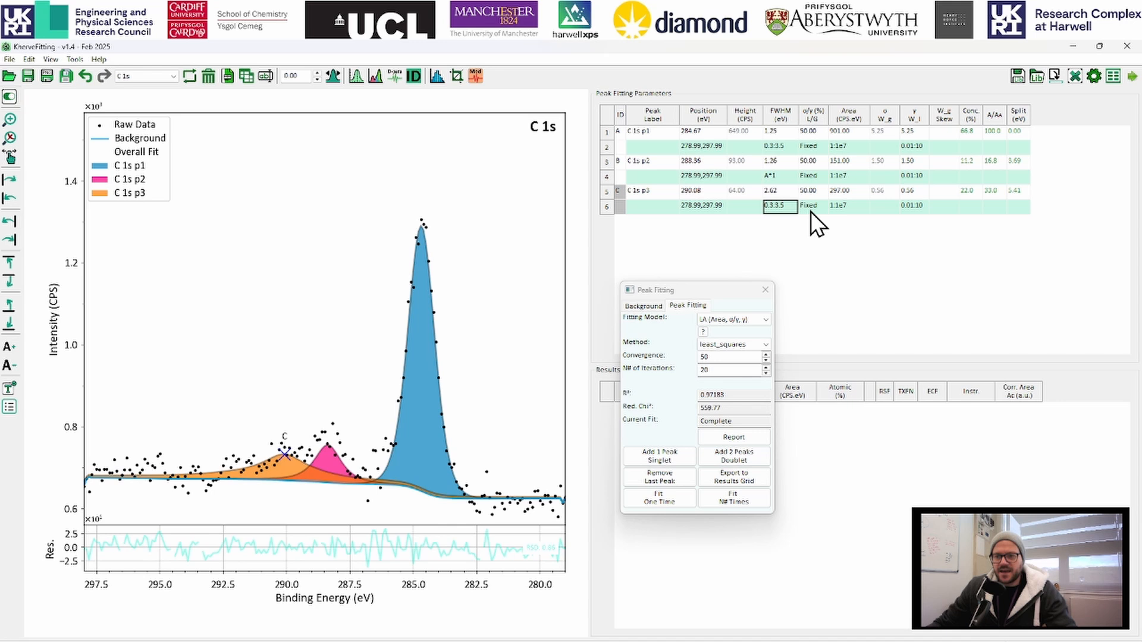
{"action": "type", "text": "A"}
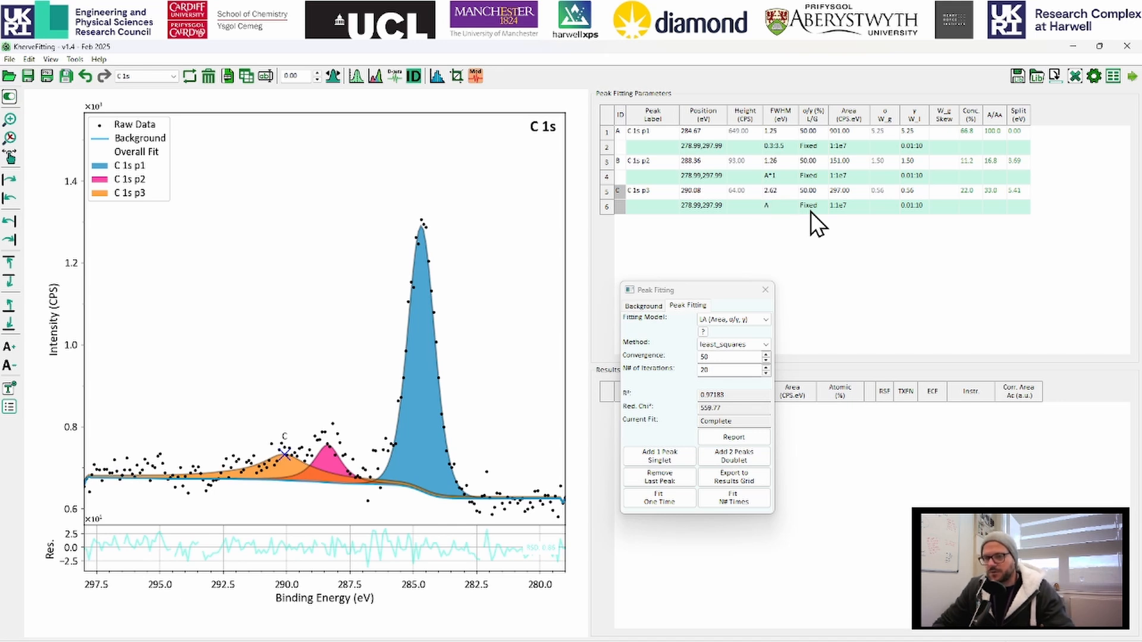
{"action": "type", "text": "*1"}
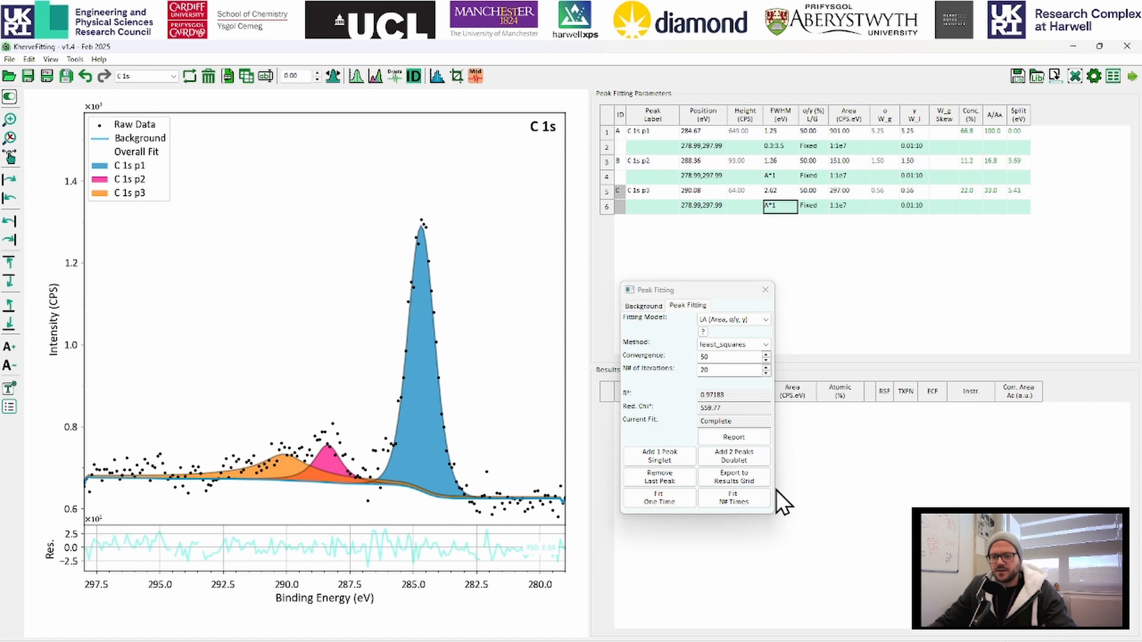
{"action": "left_click", "coordinate": [744, 502]}
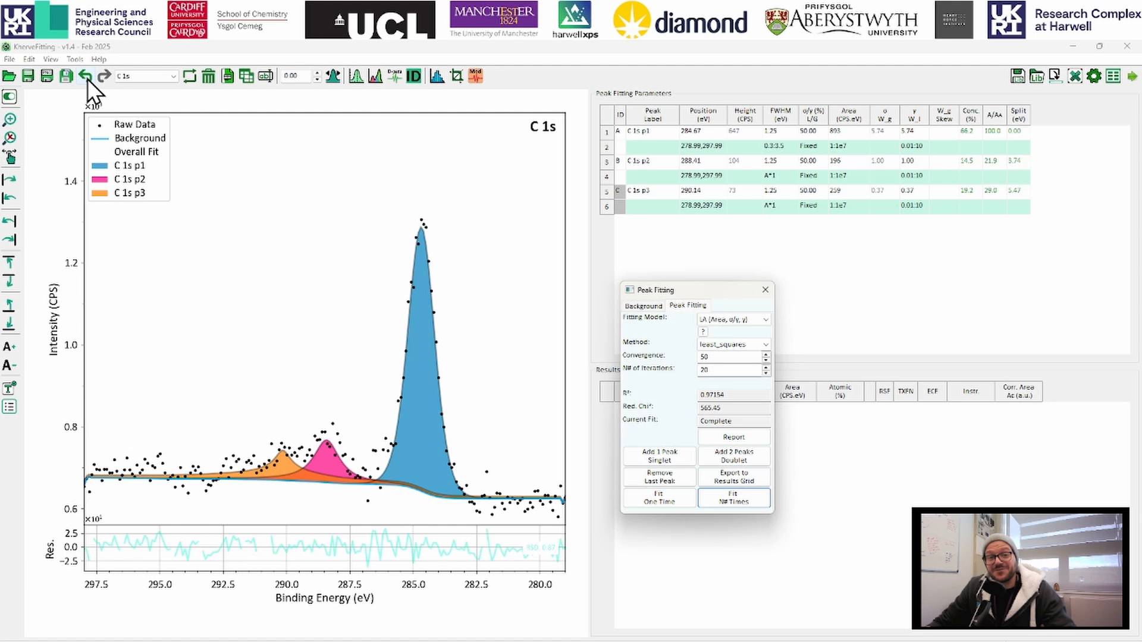
- Undo the last fit result and dismiss the Sticky Keys prompt
{"action": "left_click", "coordinate": [87, 78]}
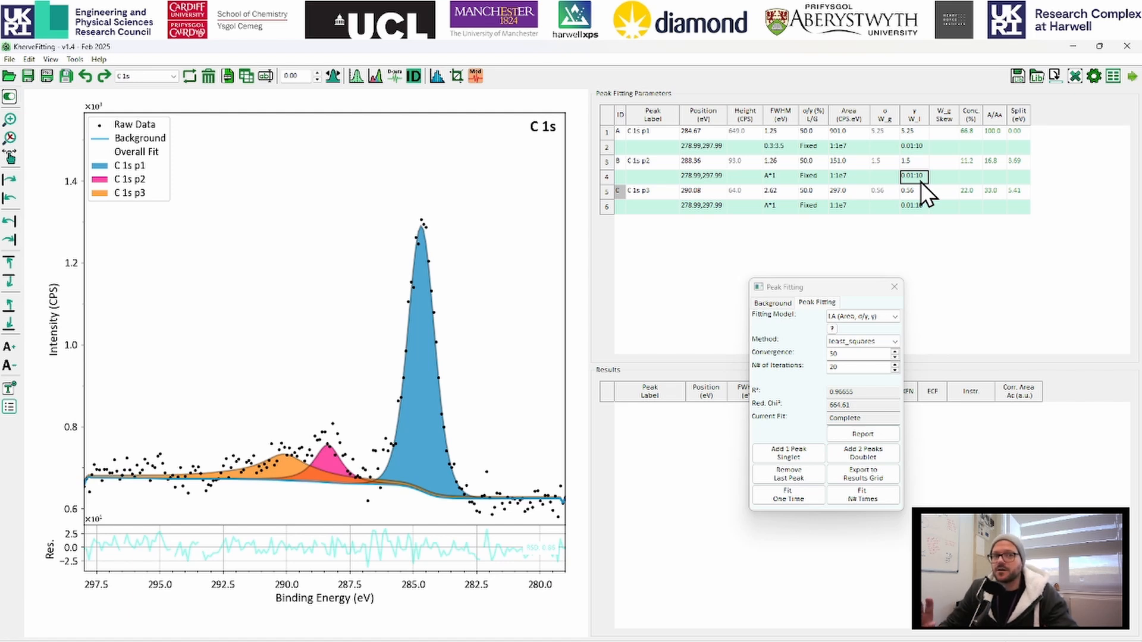
{"action": "key", "text": "shift"}
{"action": "key", "text": "shift"}
{"action": "key", "text": "shift"}
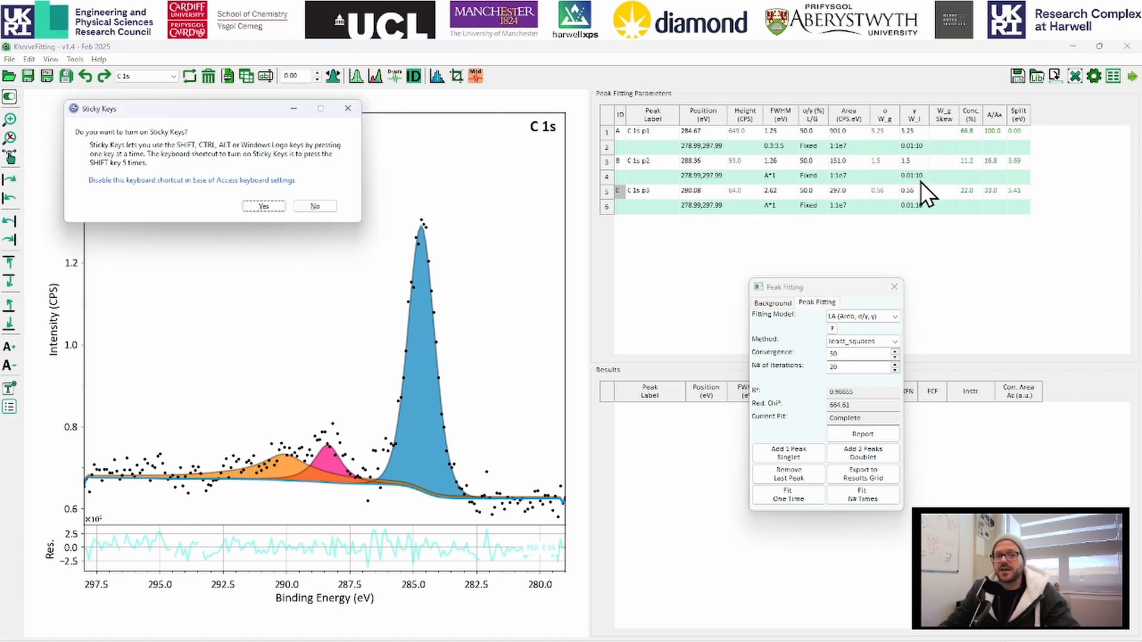
{"action": "left_click", "coordinate": [314, 207]}
{"action": "type", "text": "A"}
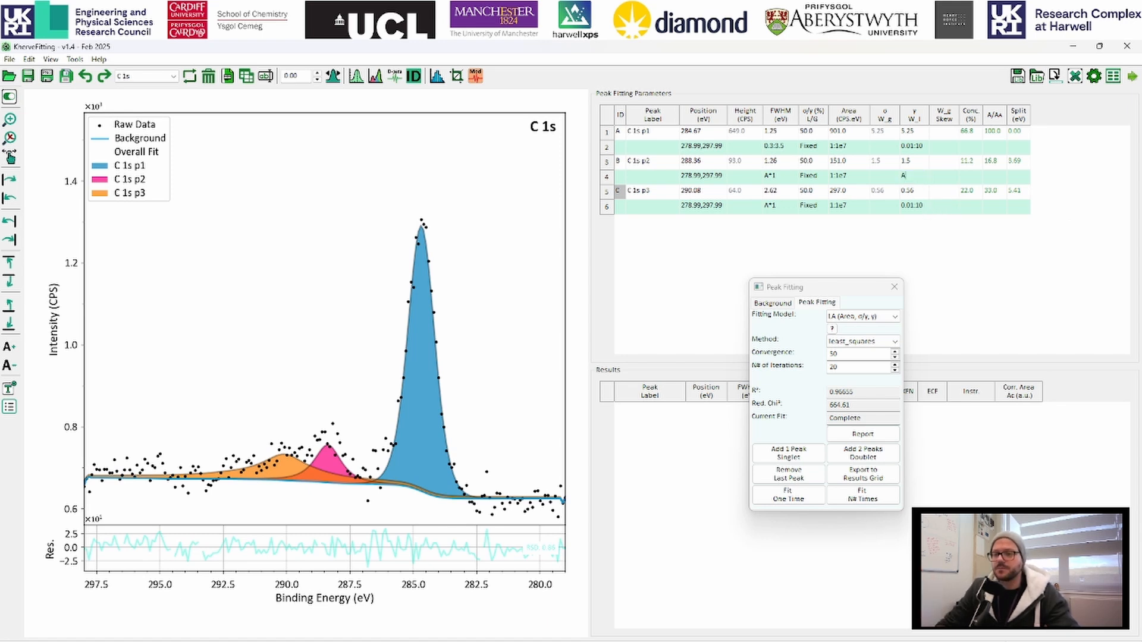
- Constrain the W_l of C 1s p2 and p3 to A*1 and rerun Fit N# Times
{"action": "left_click", "coordinate": [913, 205]}
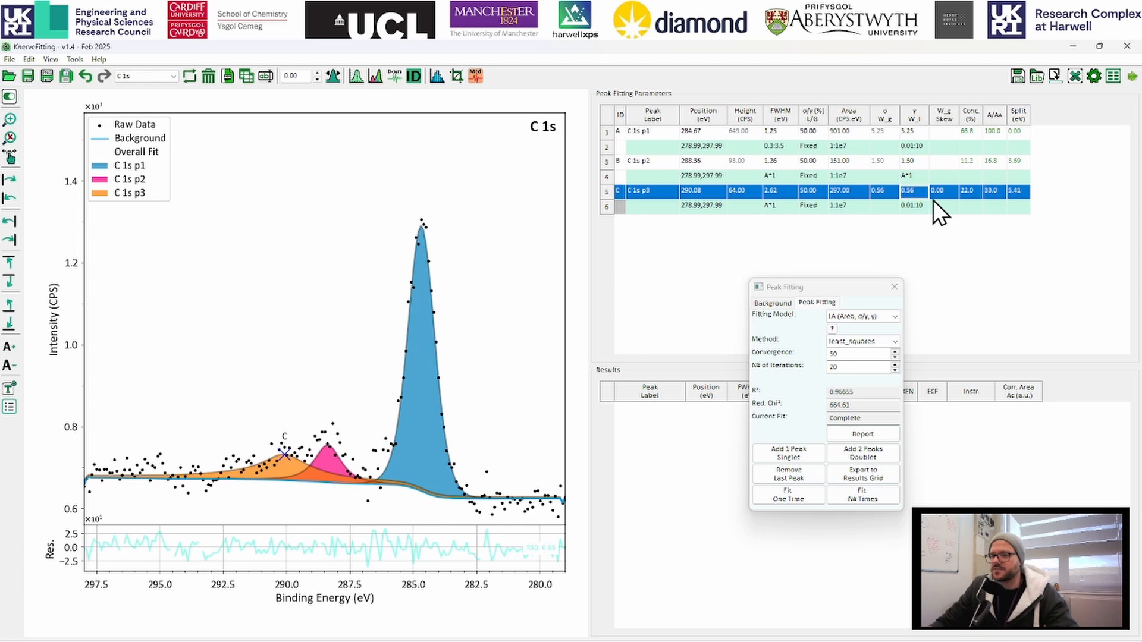
{"action": "type", "text": "A"}
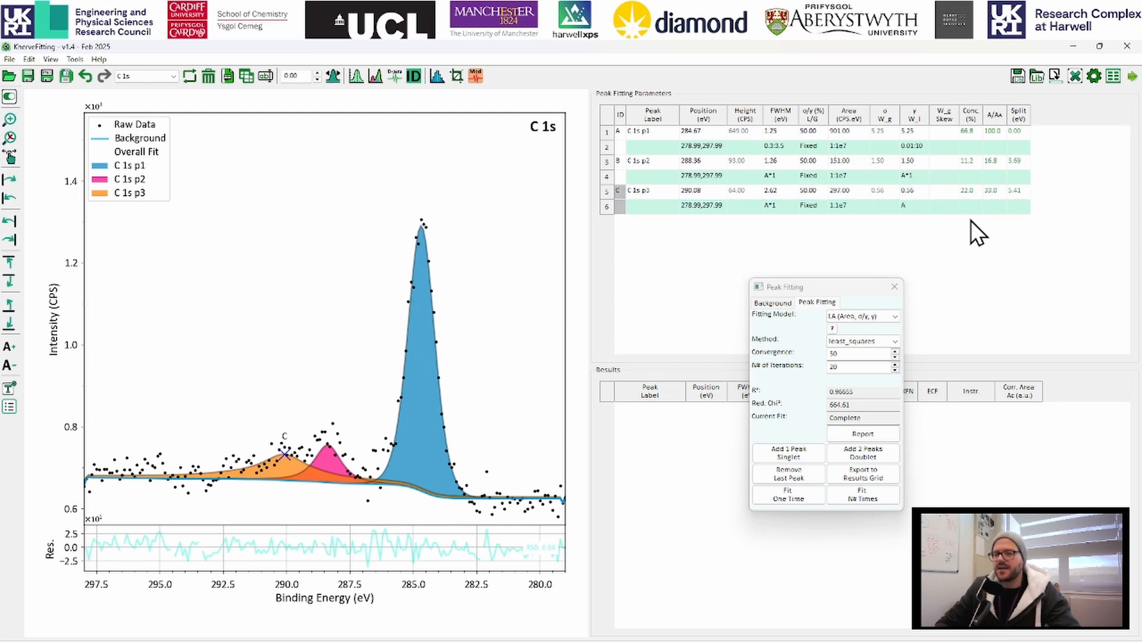
{"action": "type", "text": "*1"}
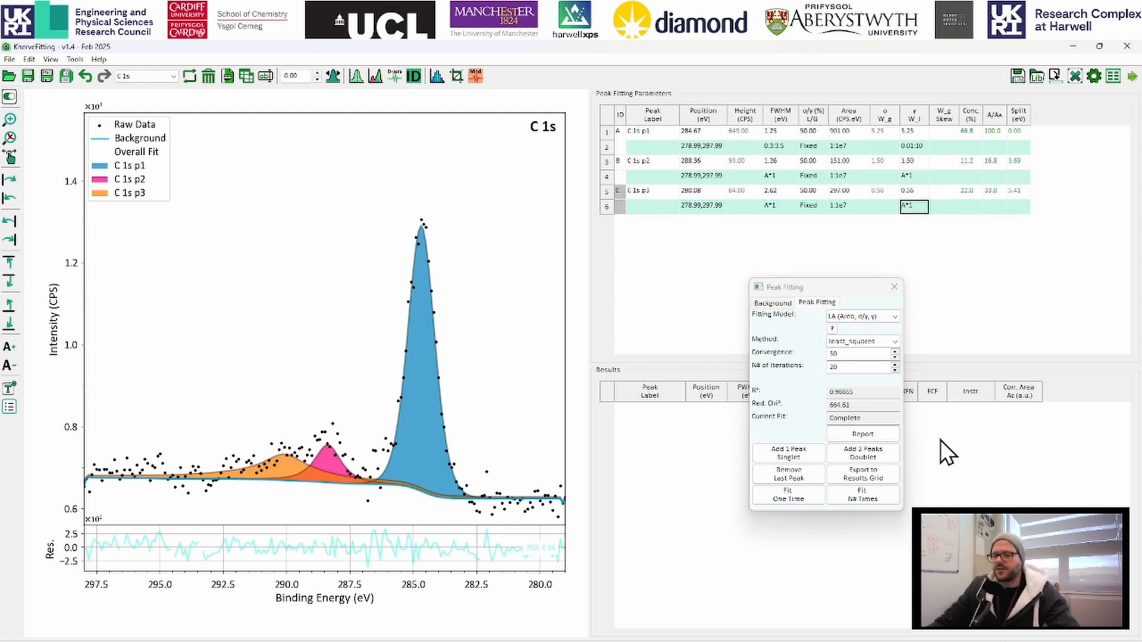
{"action": "left_click", "coordinate": [862, 495]}
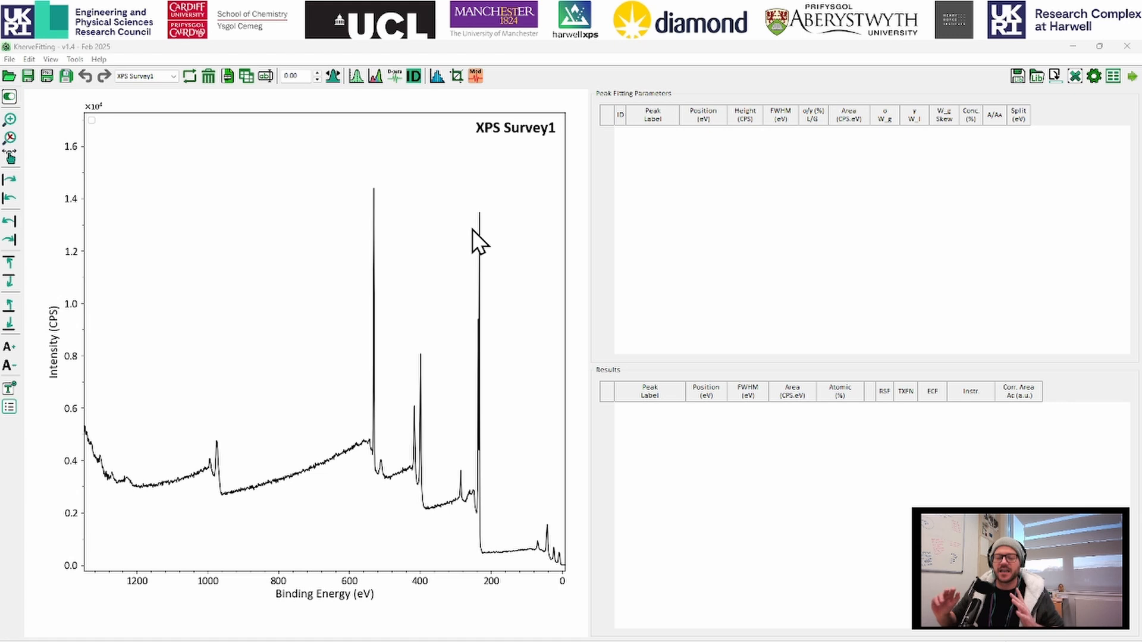
- Mark the C, O and Mo reference line energies across the XPS Survey1 spectrum
{"action": "left_click", "coordinate": [413, 83]}
{"action": "left_click_drag", "start_coordinate": [461, 258], "coordinate": [740, 197]}
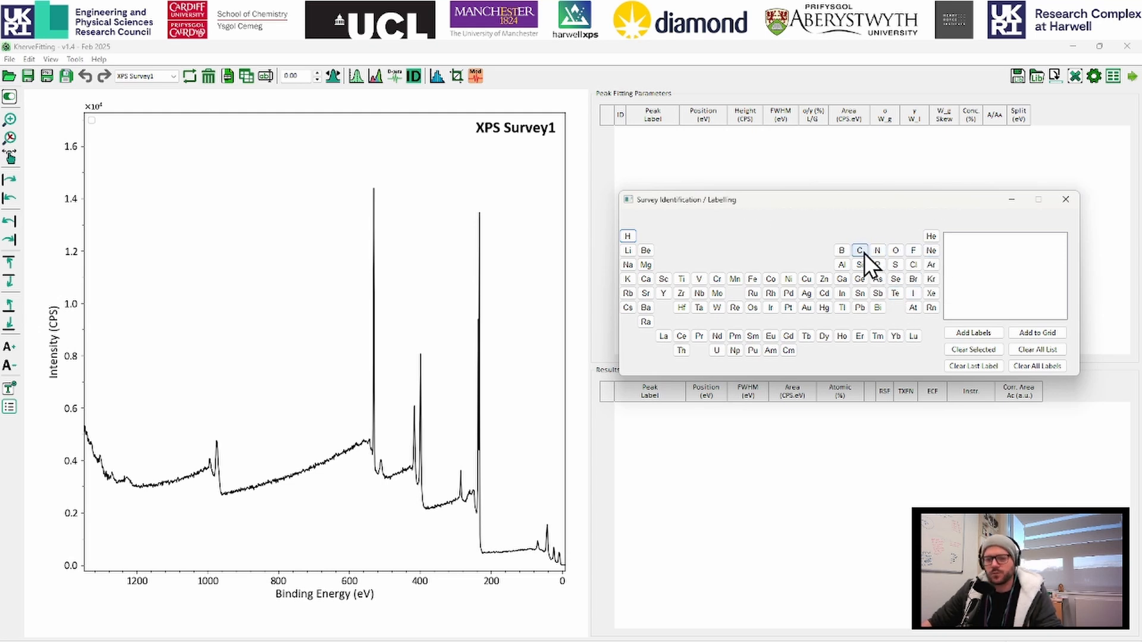
{"action": "mouse_move", "coordinate": [859, 250]}
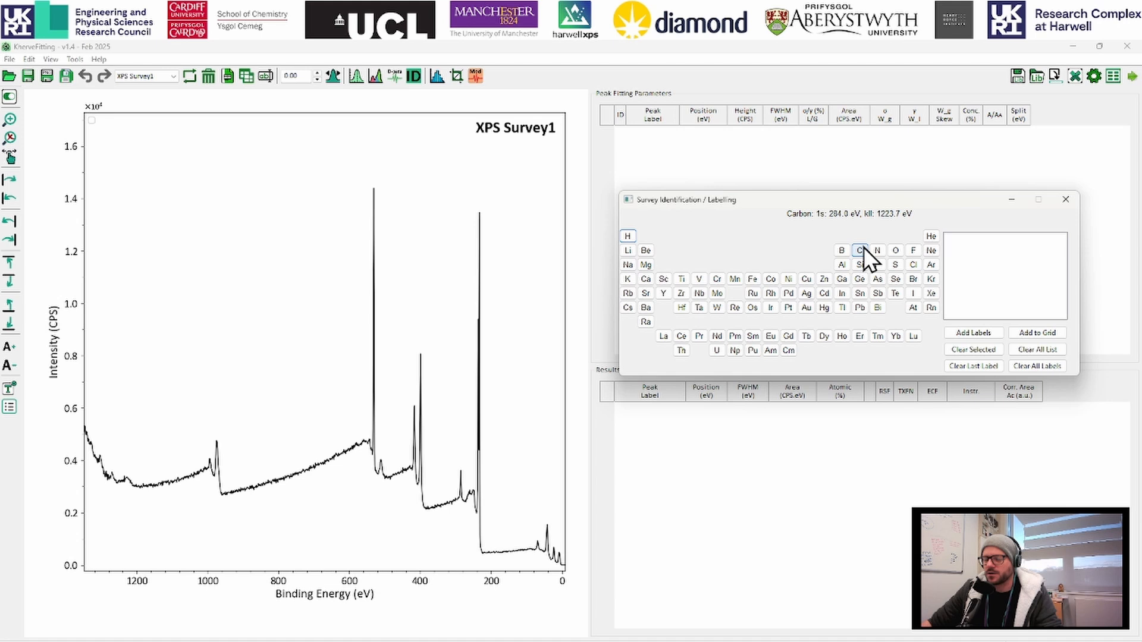
{"action": "left_click", "coordinate": [863, 249]}
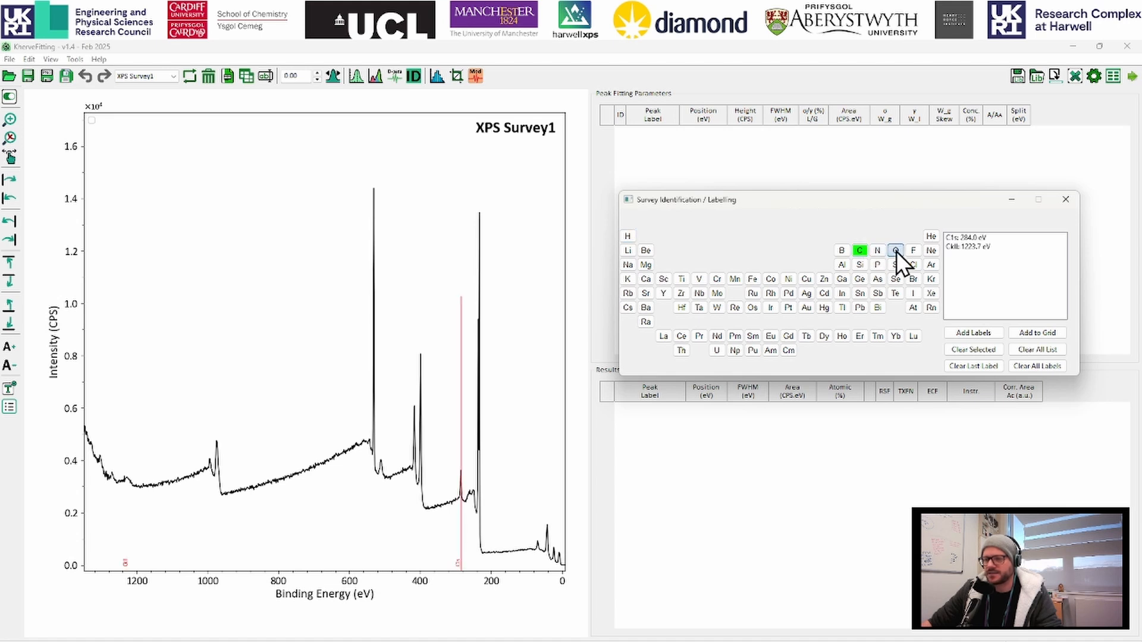
{"action": "left_click", "coordinate": [895, 251]}
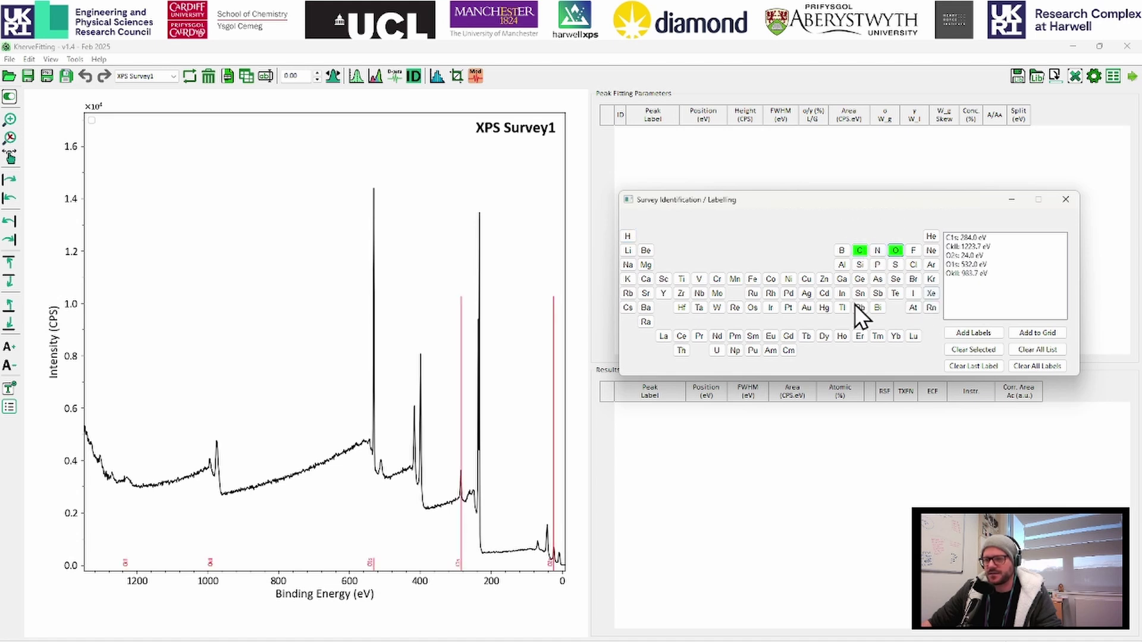
{"action": "left_click", "coordinate": [718, 294]}
{"action": "mouse_move", "coordinate": [841, 279]}
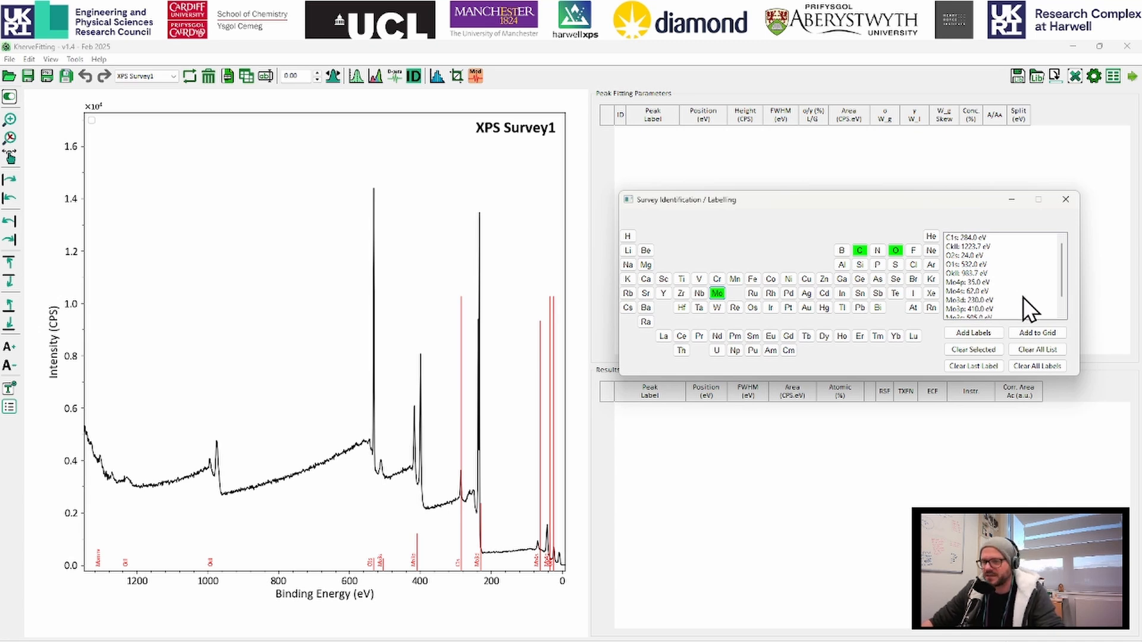
- Add C 1s, O 1s, O KLL, Mo 3d, Mo 3p and Mo 4s labels onto the survey, then clear the selection
{"action": "left_click", "coordinate": [975, 239]}
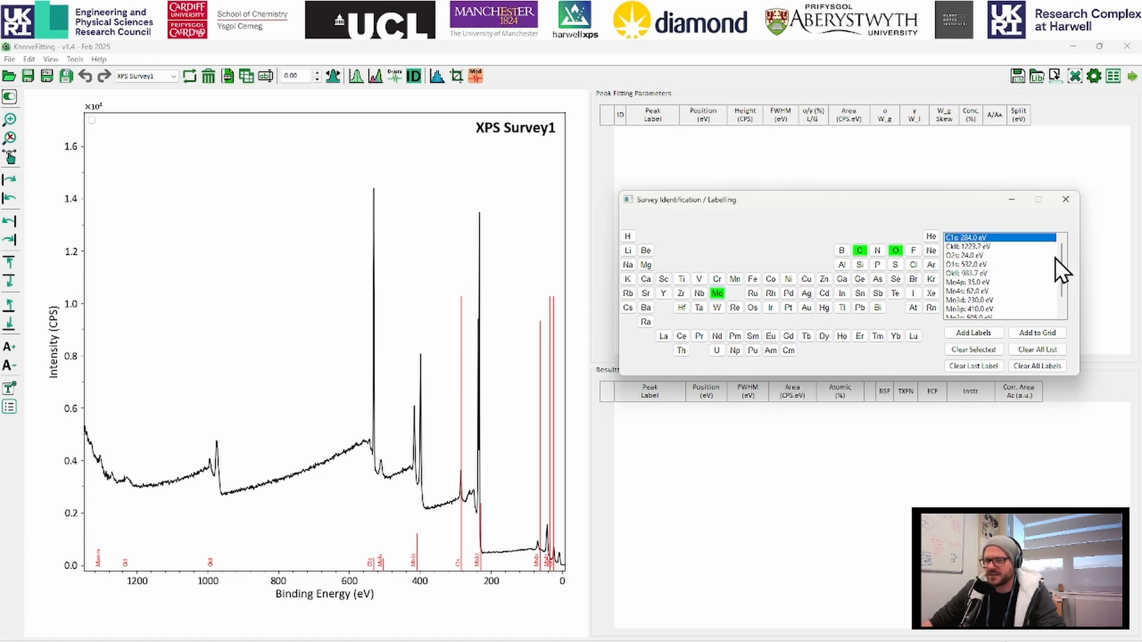
{"action": "left_click", "coordinate": [969, 265], "text": "ctrl"}
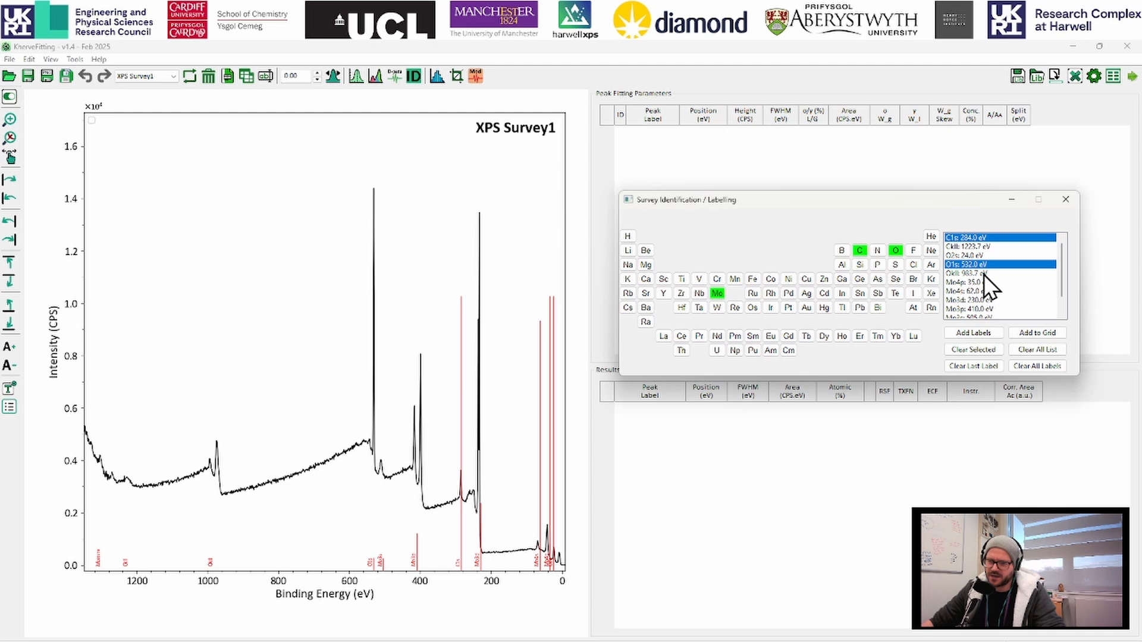
{"action": "left_click", "coordinate": [973, 273], "text": "ctrl"}
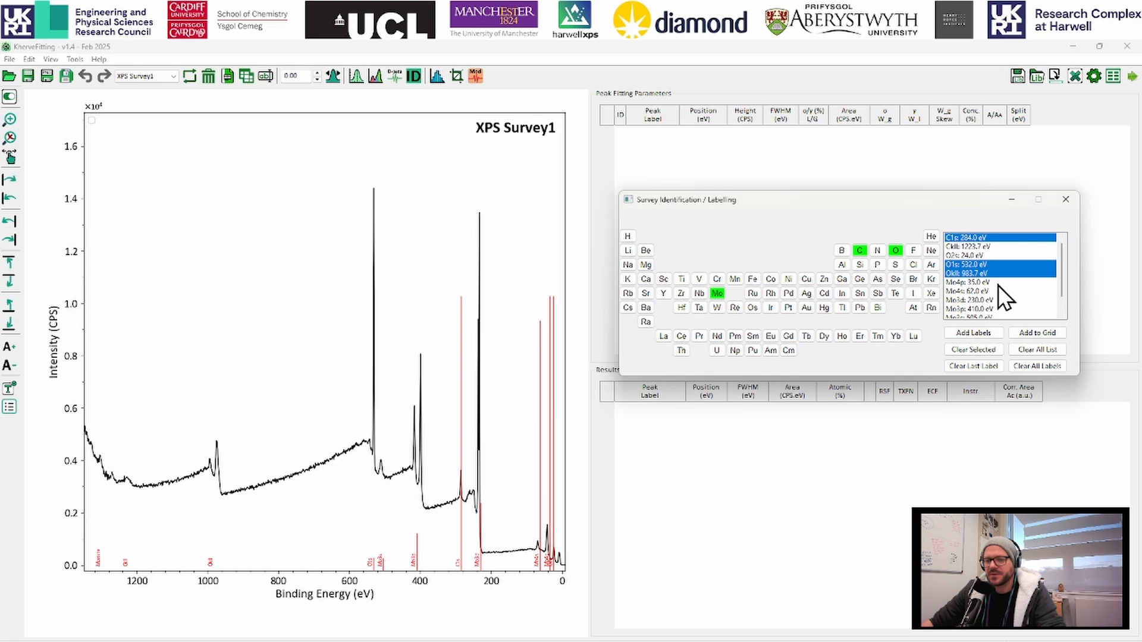
{"action": "scroll", "coordinate": [1013, 286], "scroll_direction": "down", "scroll_amount": 2}
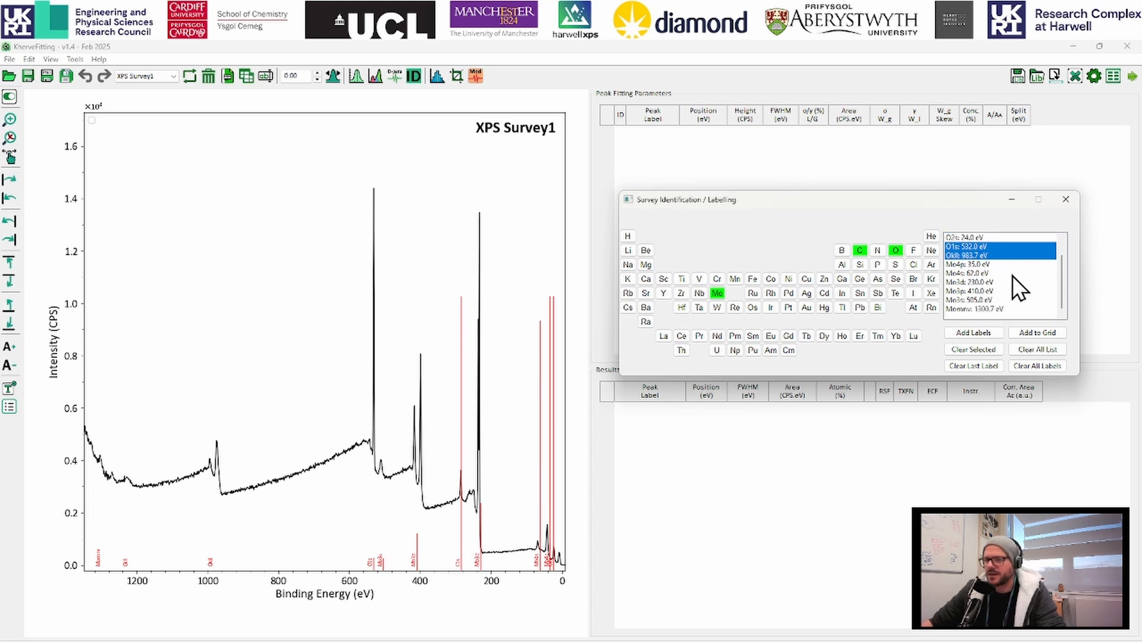
{"action": "left_click", "coordinate": [972, 282], "text": "ctrl"}
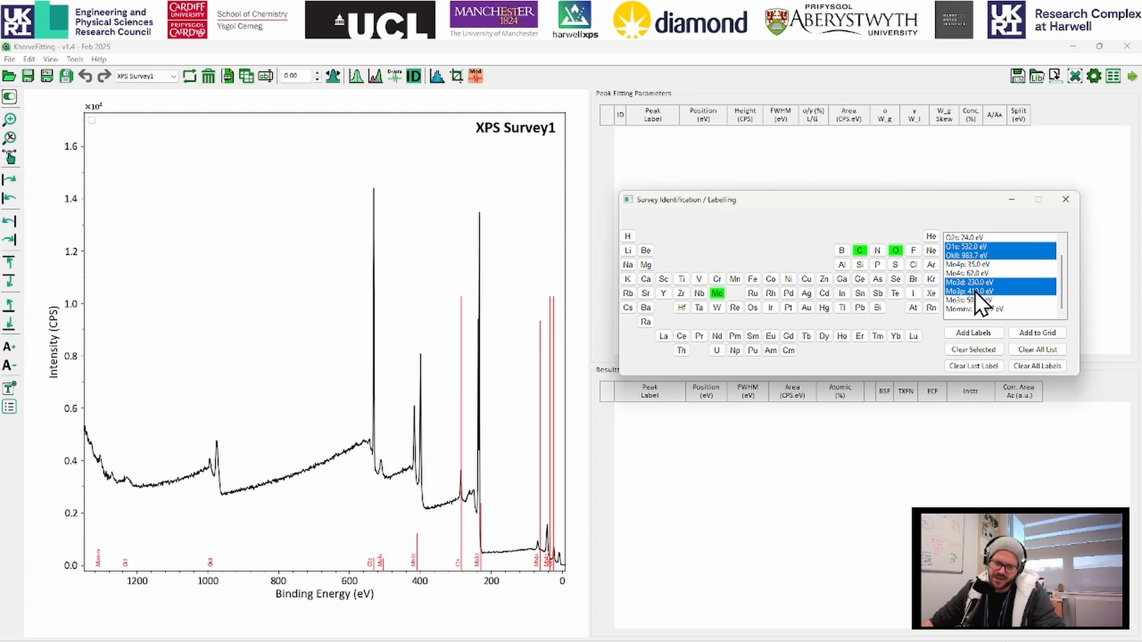
{"action": "left_click", "coordinate": [968, 274], "text": "ctrl"}
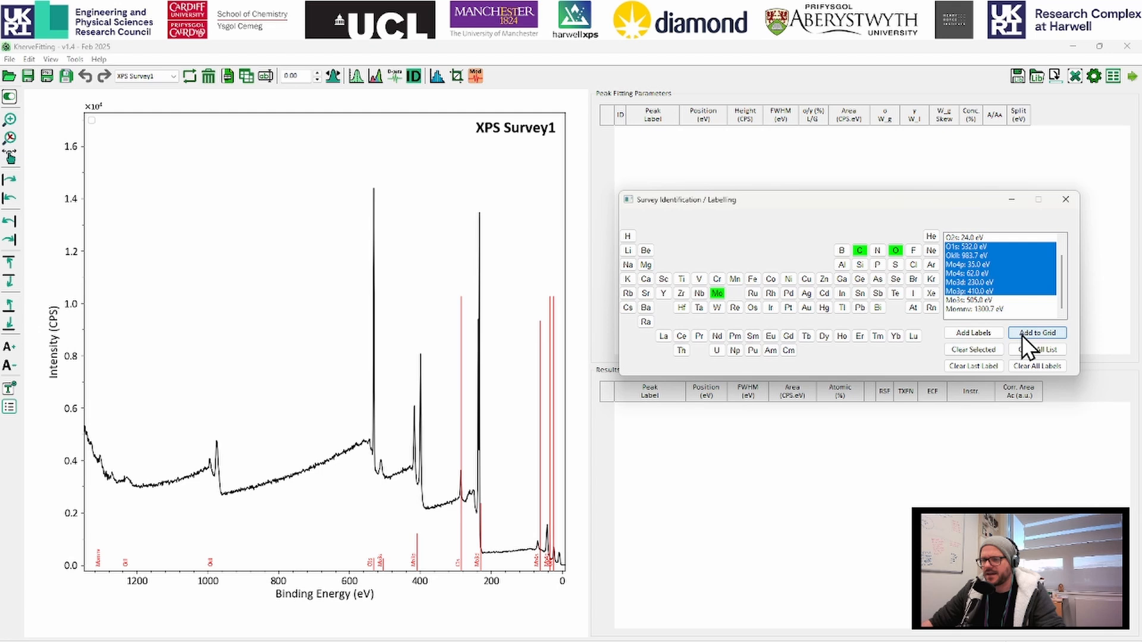
{"action": "left_click", "coordinate": [974, 336]}
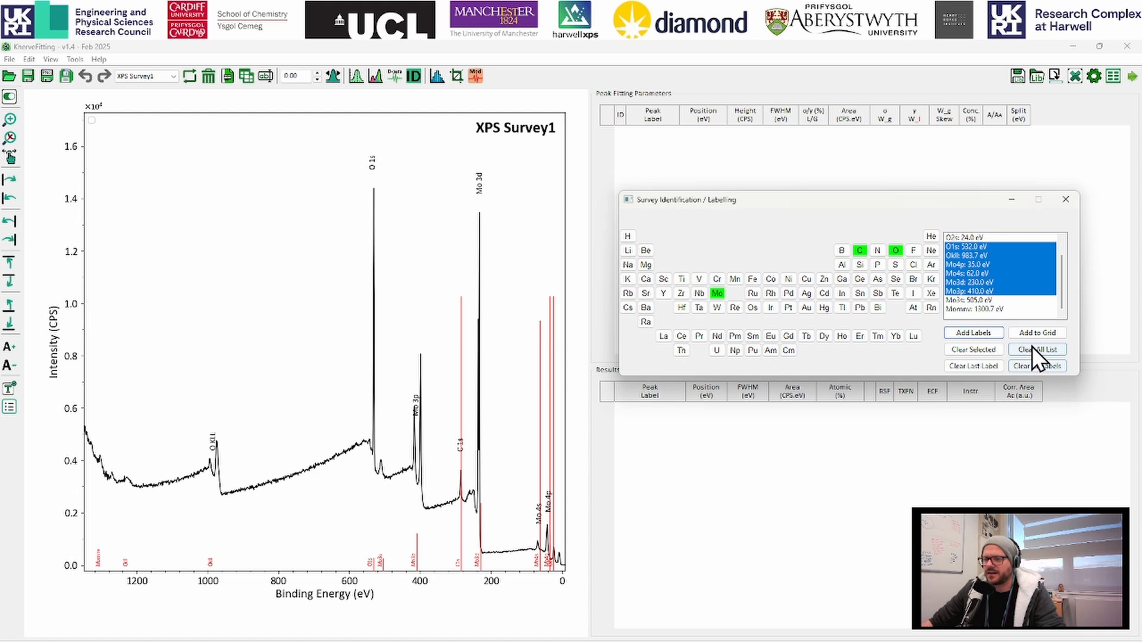
{"action": "left_click", "coordinate": [977, 350]}
- Close Survey Identification and browse the File export options (Python plot, PNG, PDF, SVG, Word) without choosing one
{"action": "left_click", "coordinate": [1065, 198]}
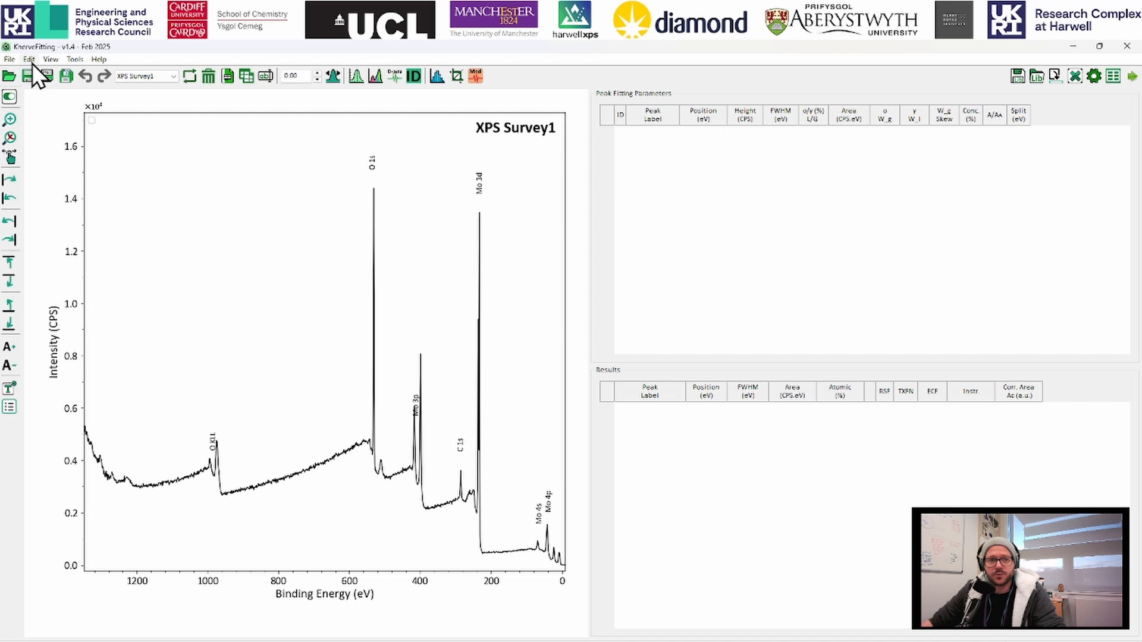
{"action": "left_click", "coordinate": [10, 58]}
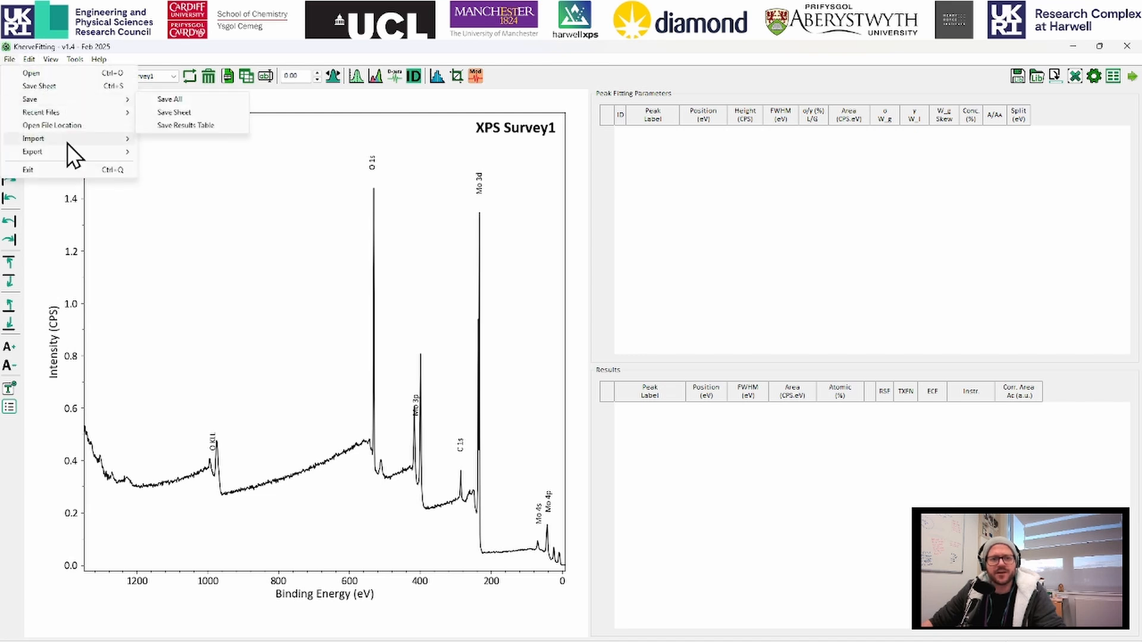
{"action": "mouse_move", "coordinate": [33, 152]}
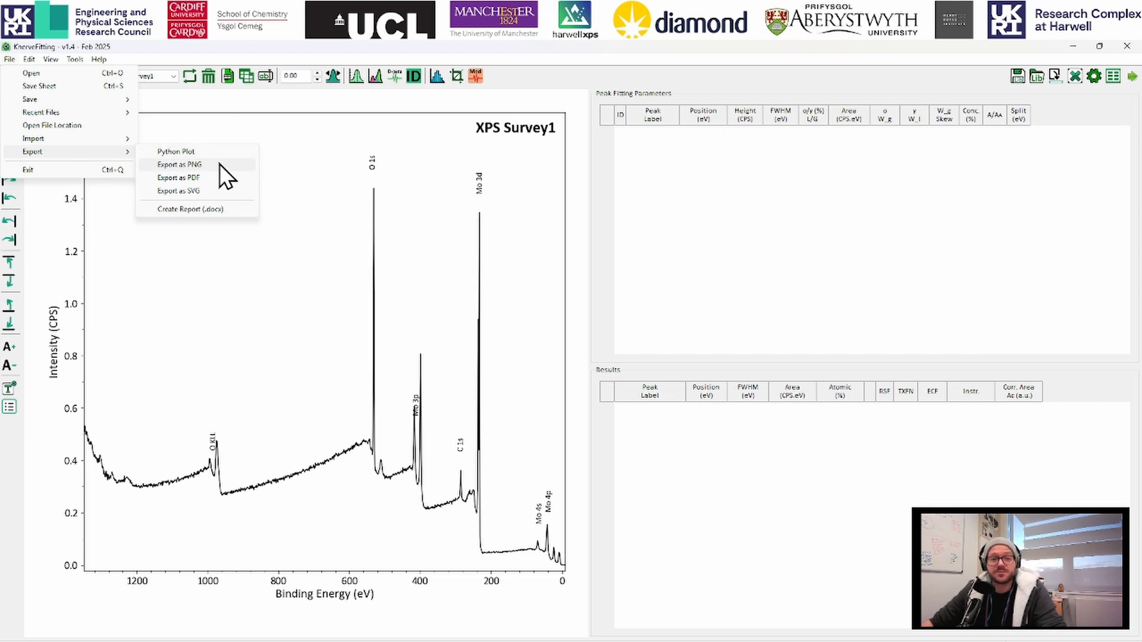
{"action": "left_click", "coordinate": [698, 67]}
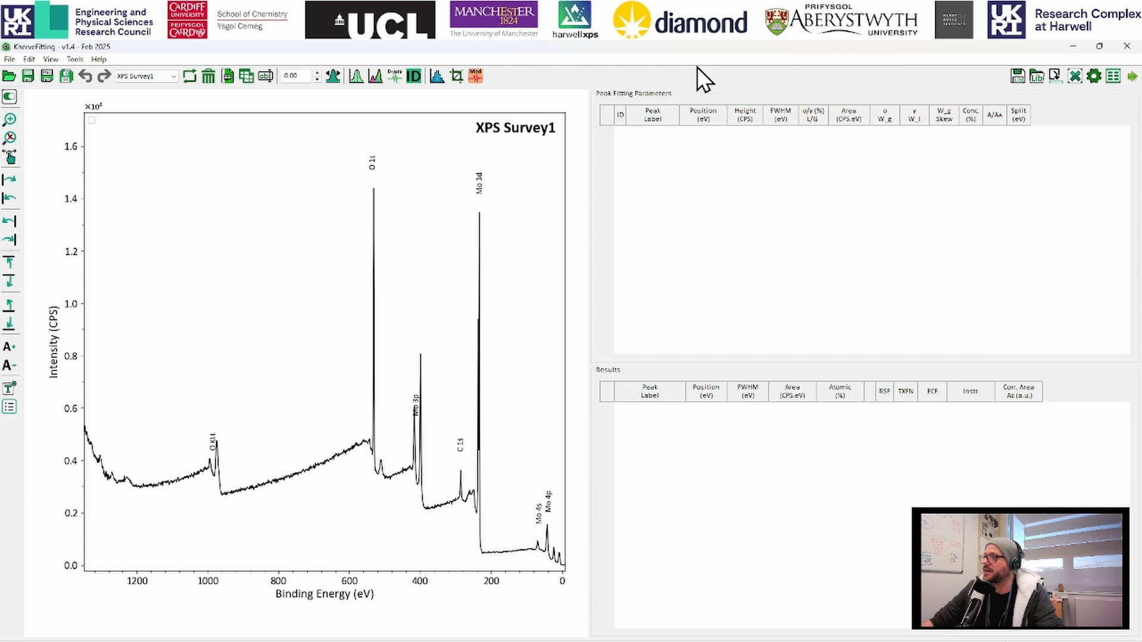